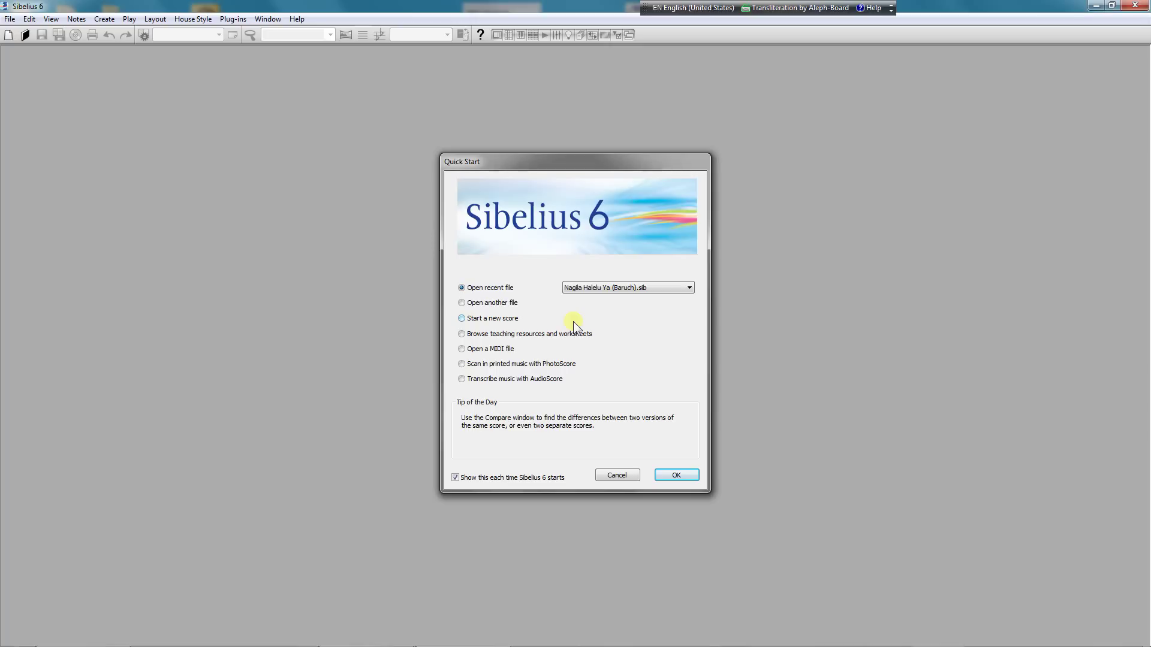
Start a new Lead sheet score in 4/4, C major, titled 'Maqam Half-Flats Demo'.
left_click(470, 319)
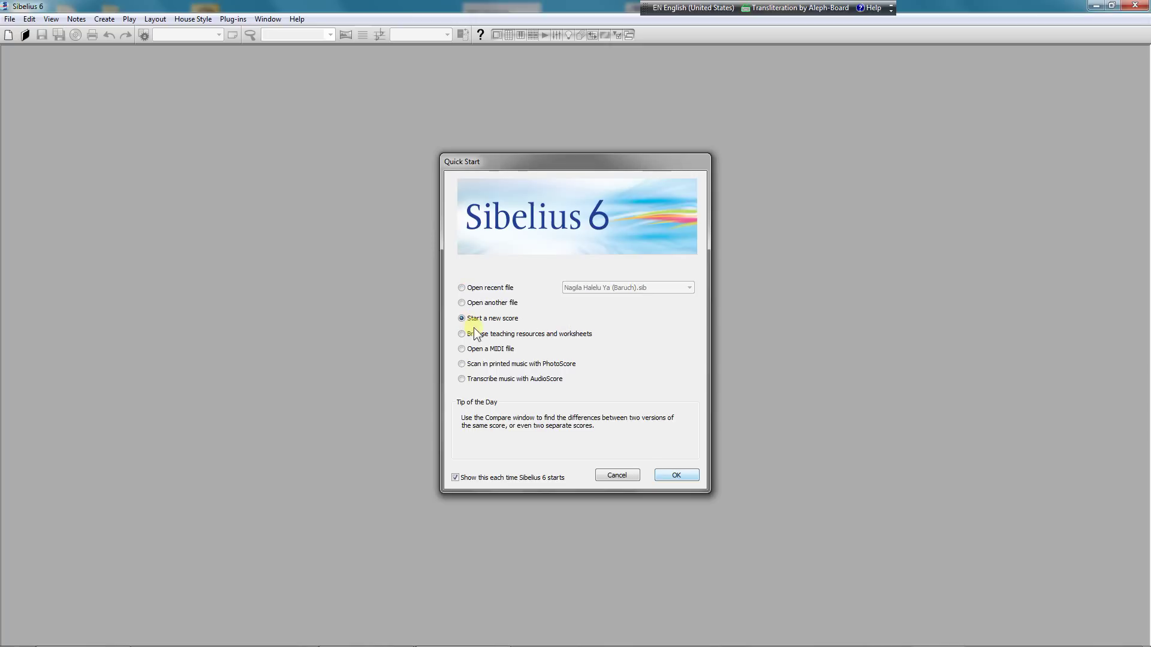
left_click(676, 475)
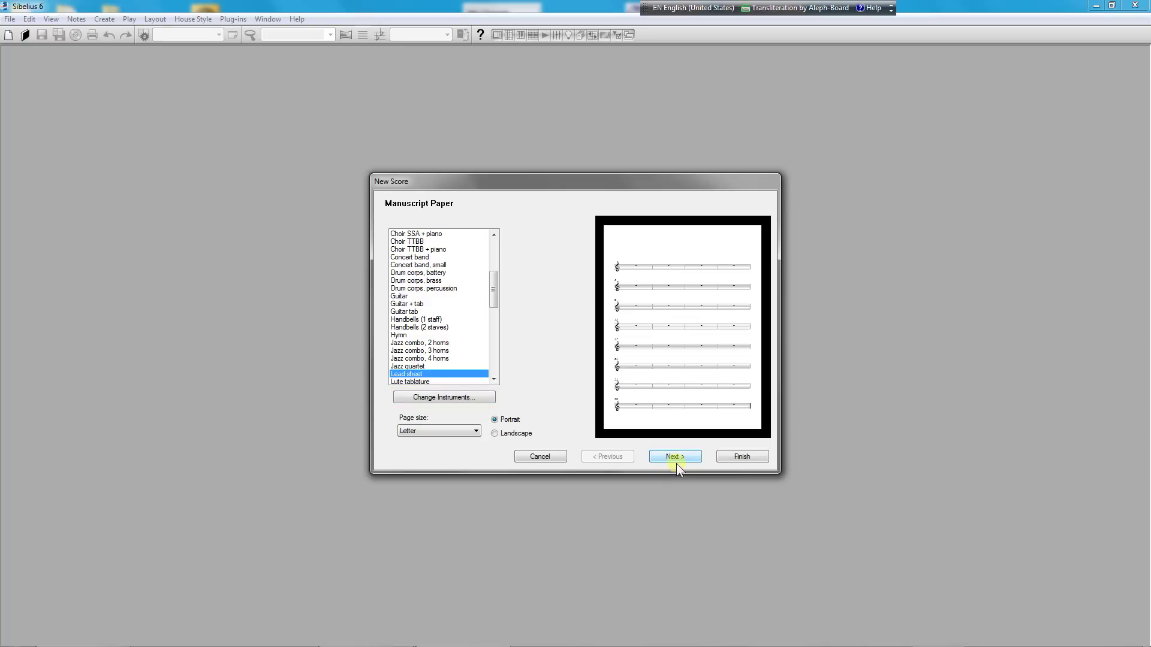
left_click(675, 457)
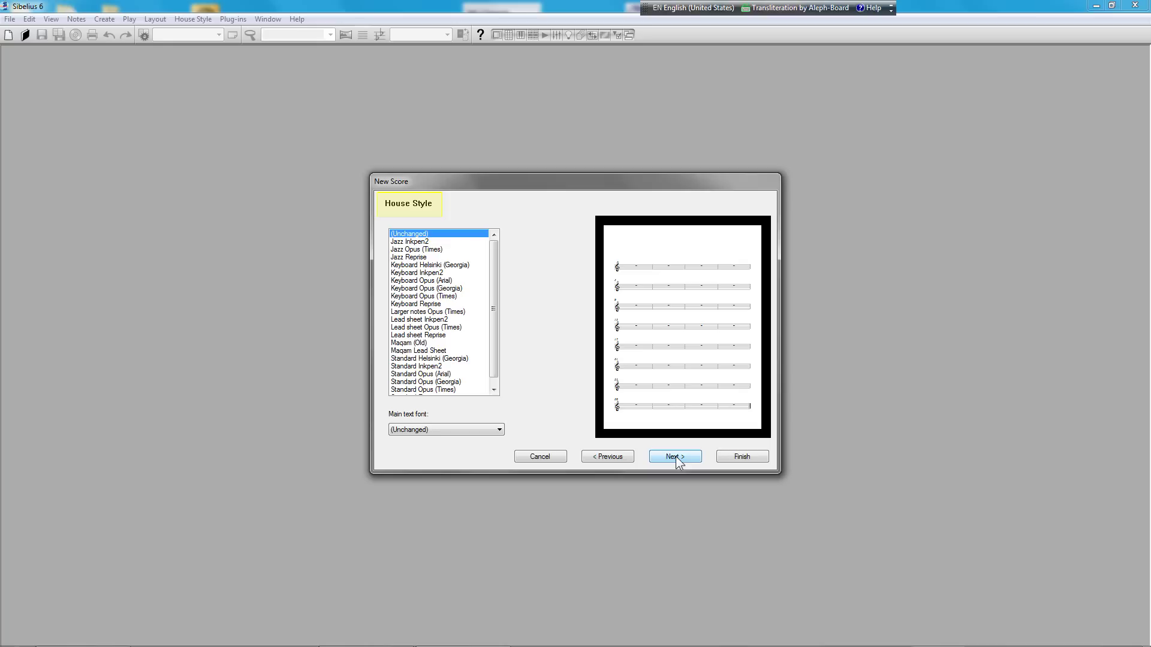
left_click(675, 456)
left_click(675, 456)
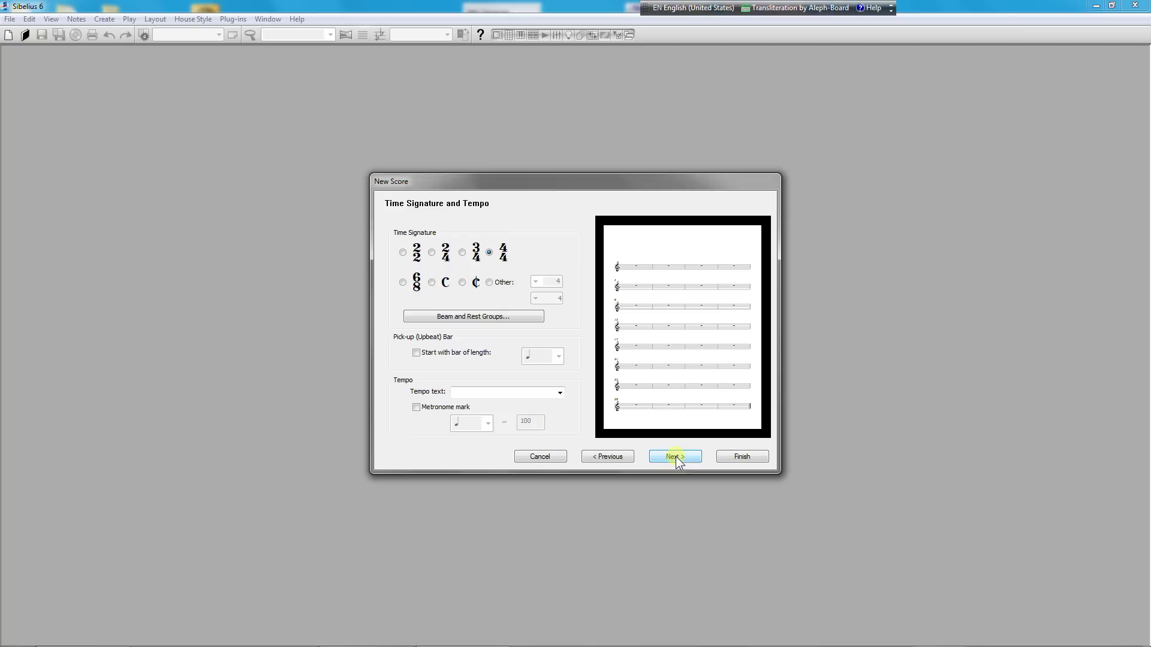
left_click(675, 456)
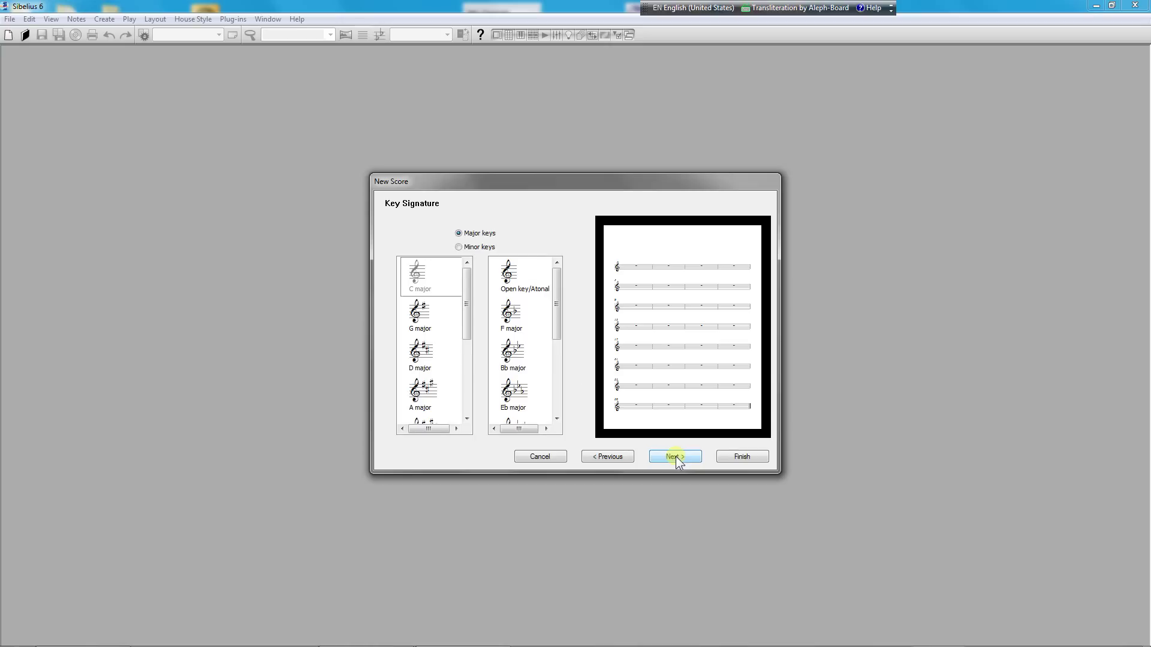
left_click(675, 457)
left_click(733, 458)
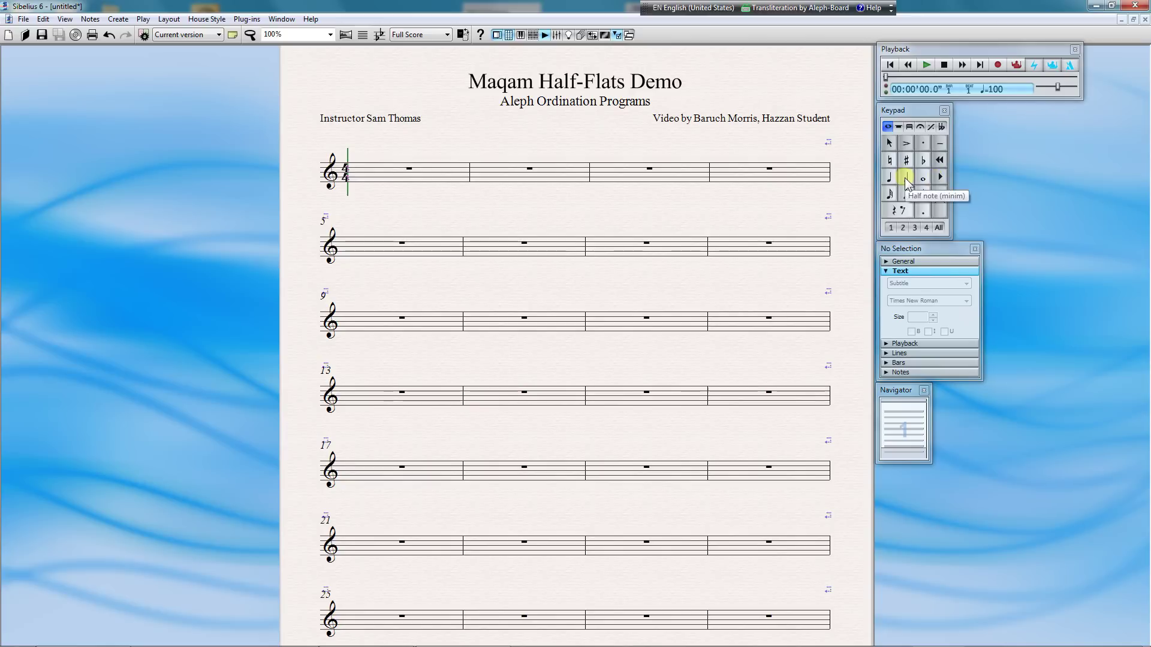
Place a plain half note at the start of bar 1.
left_click(906, 179)
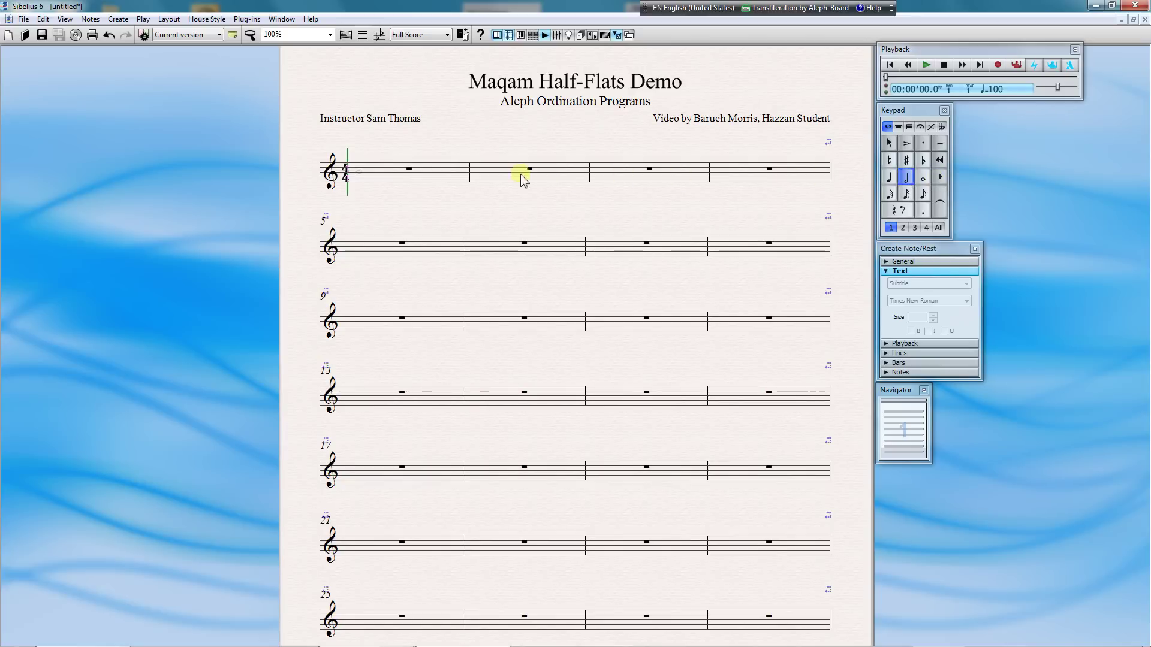
left_click(363, 174)
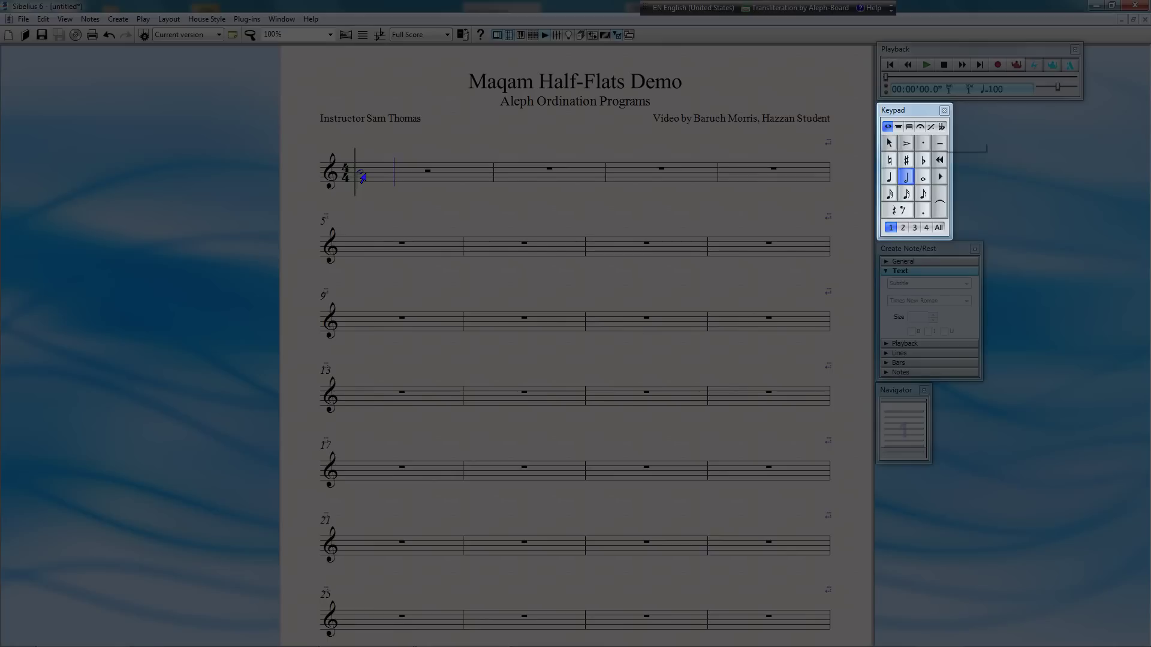
left_click(942, 126)
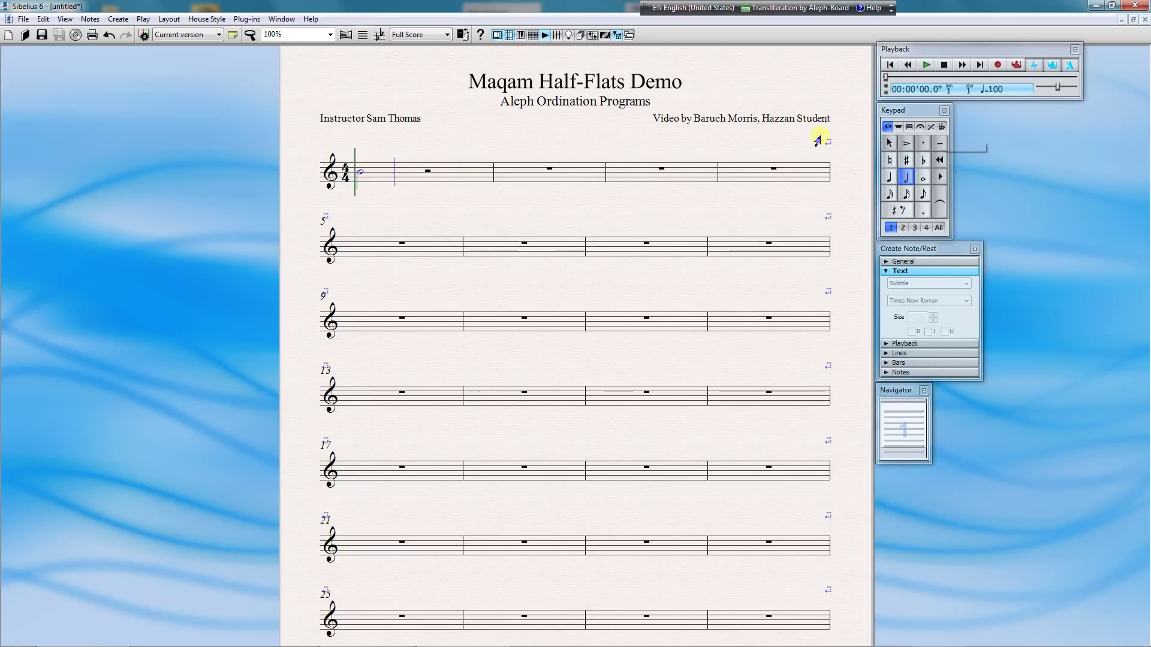
left_click(940, 128)
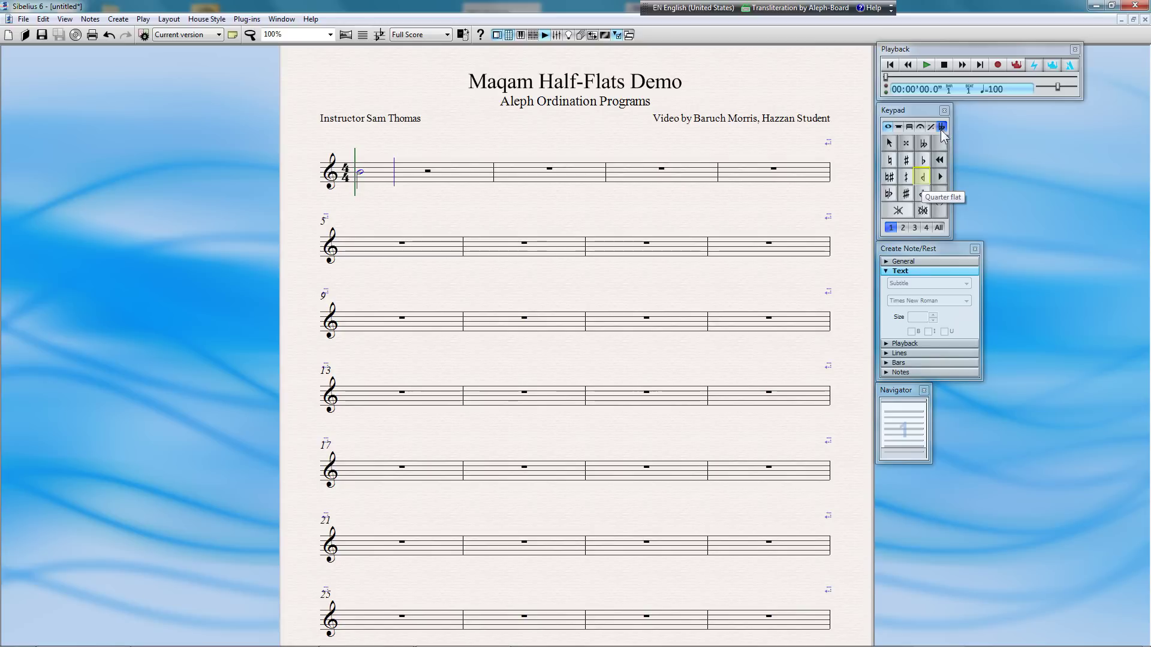
Add a quarter-flat half note in bar 1 and a flat half note starting bar 2.
left_click(924, 180)
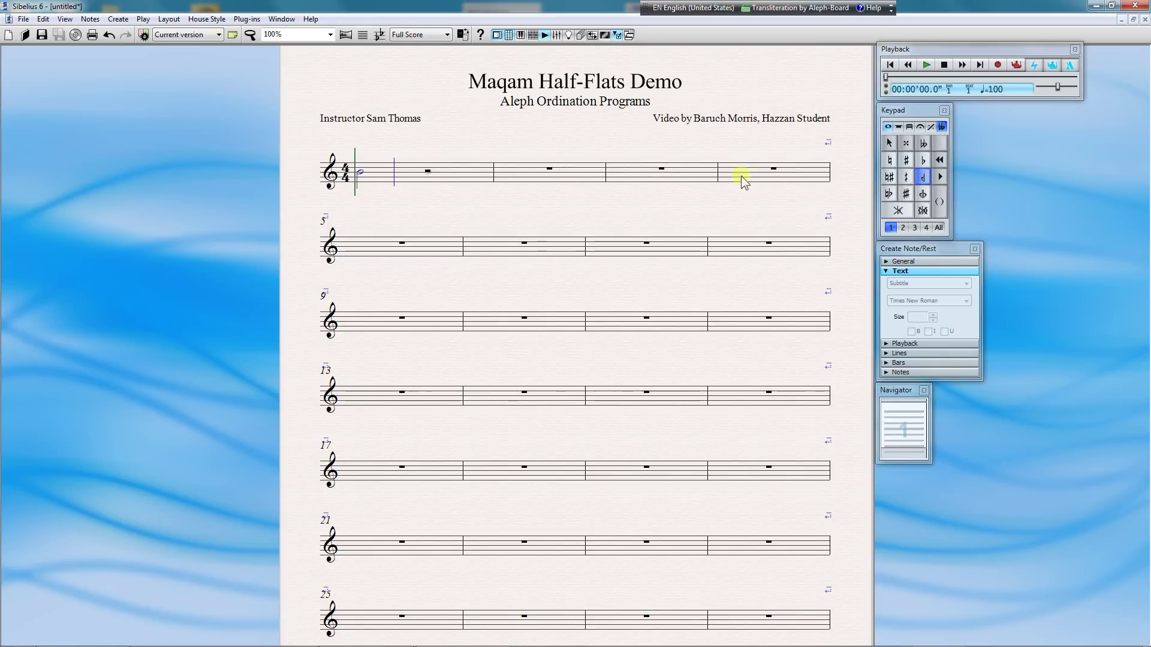
left_click(426, 173)
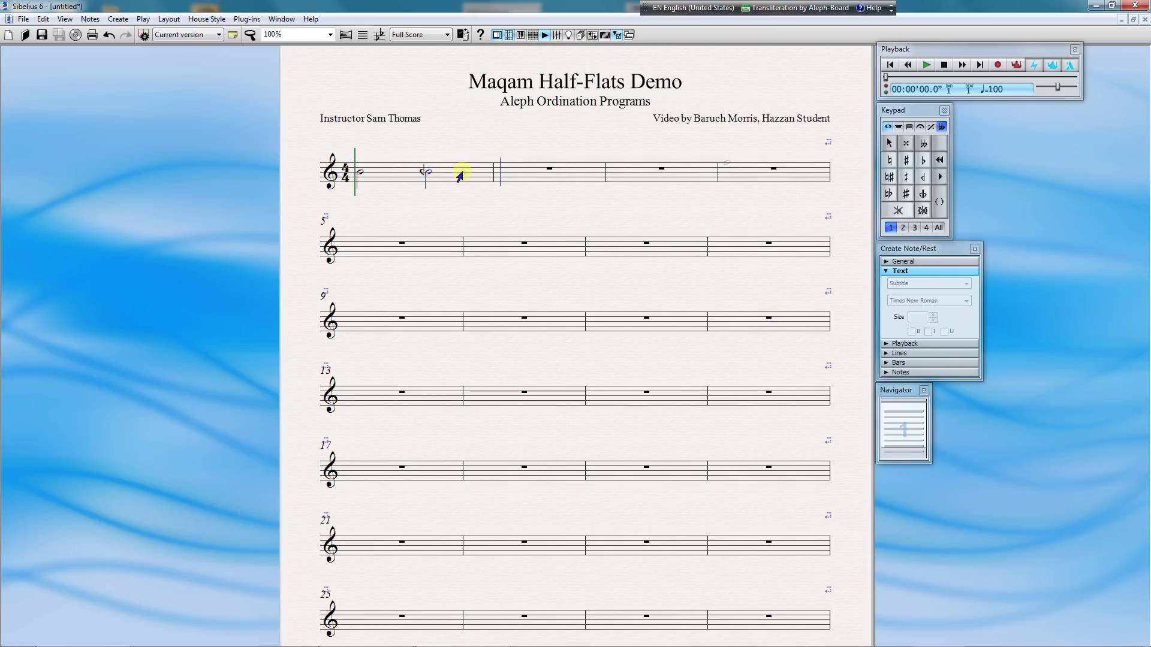
left_click(919, 160)
left_click(505, 174)
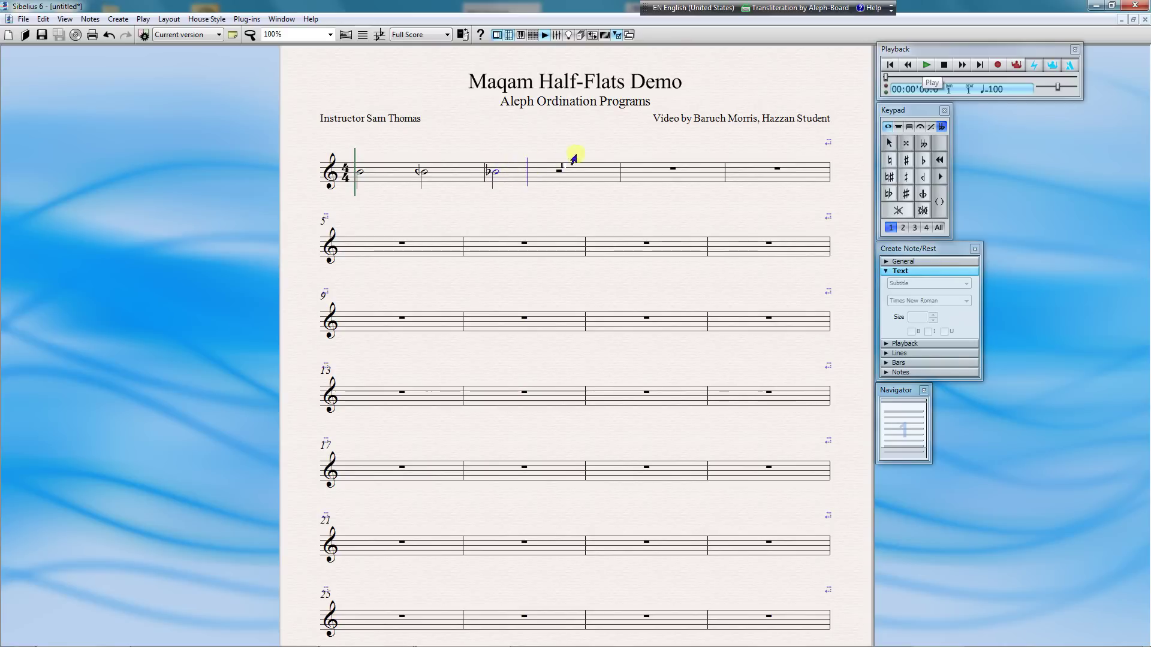
left_click(924, 65)
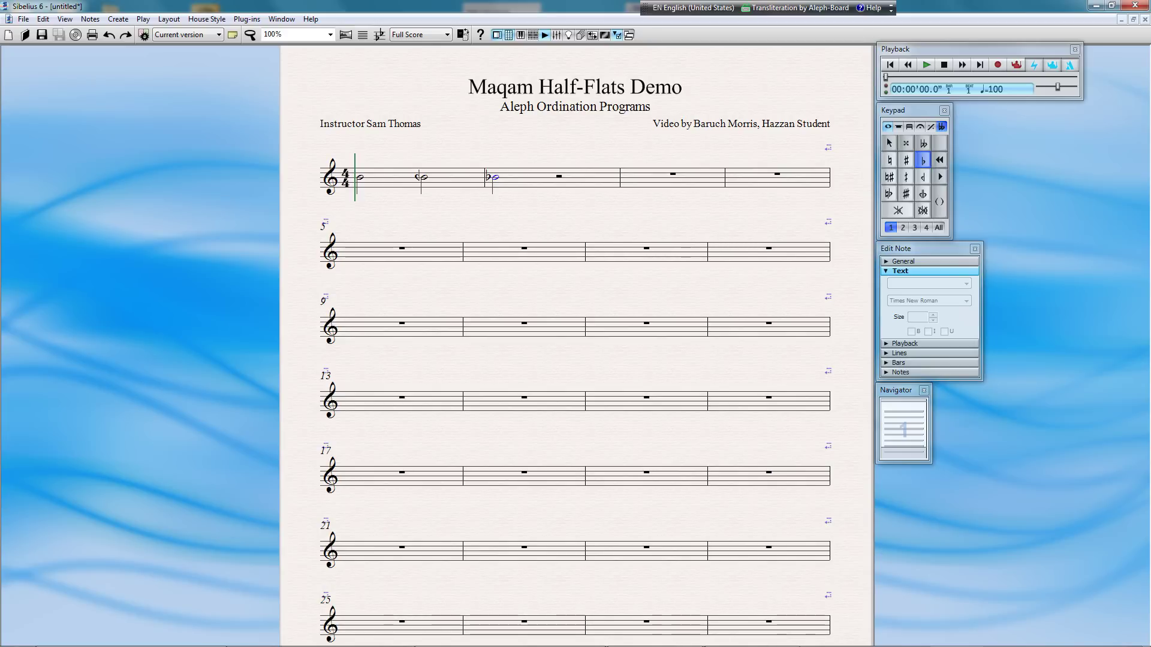
Select the whole score and run Quarter-tone Playback with pitch bend 16, adding three MIDI commands.
key("ctrl+a")
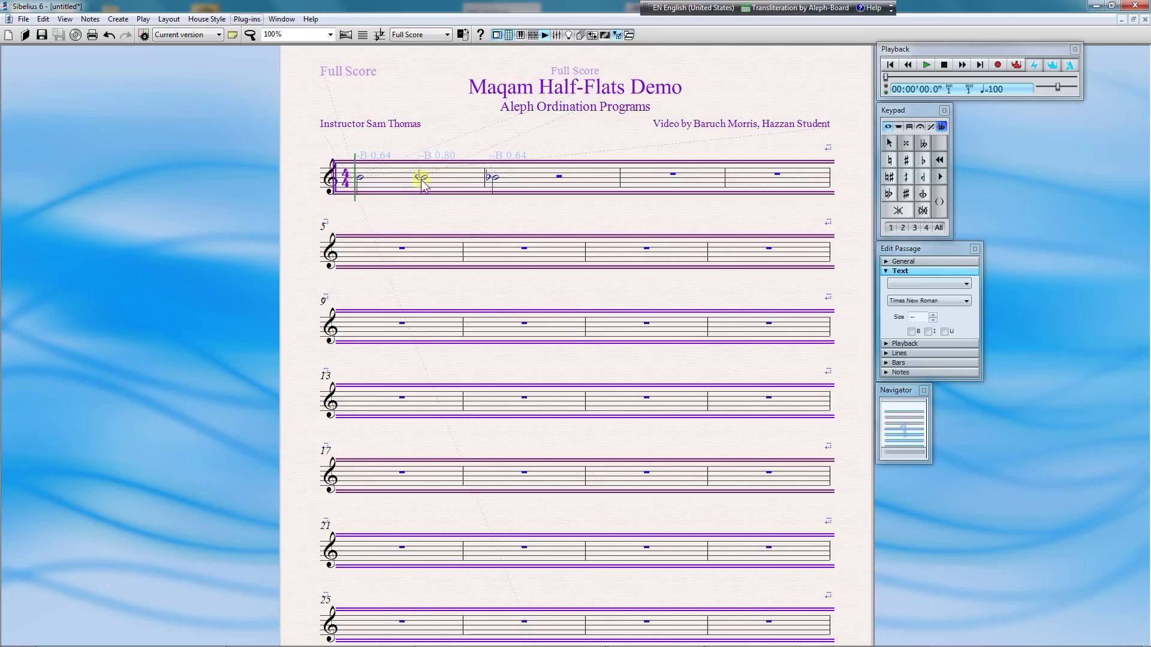
left_click(245, 19)
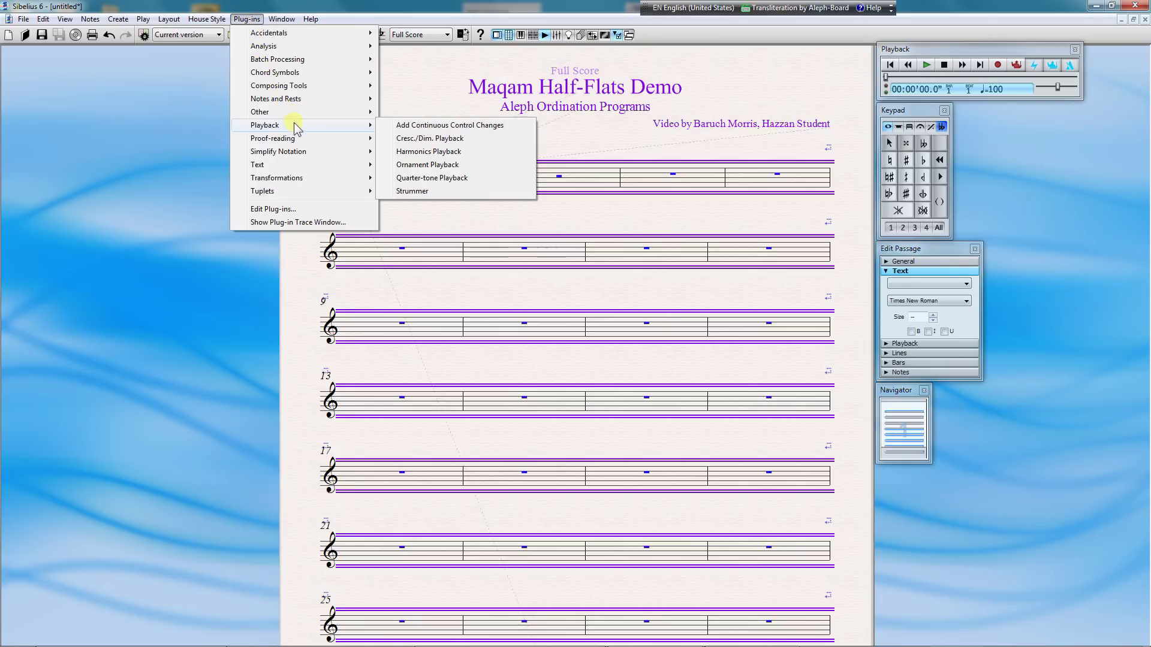
key("q")
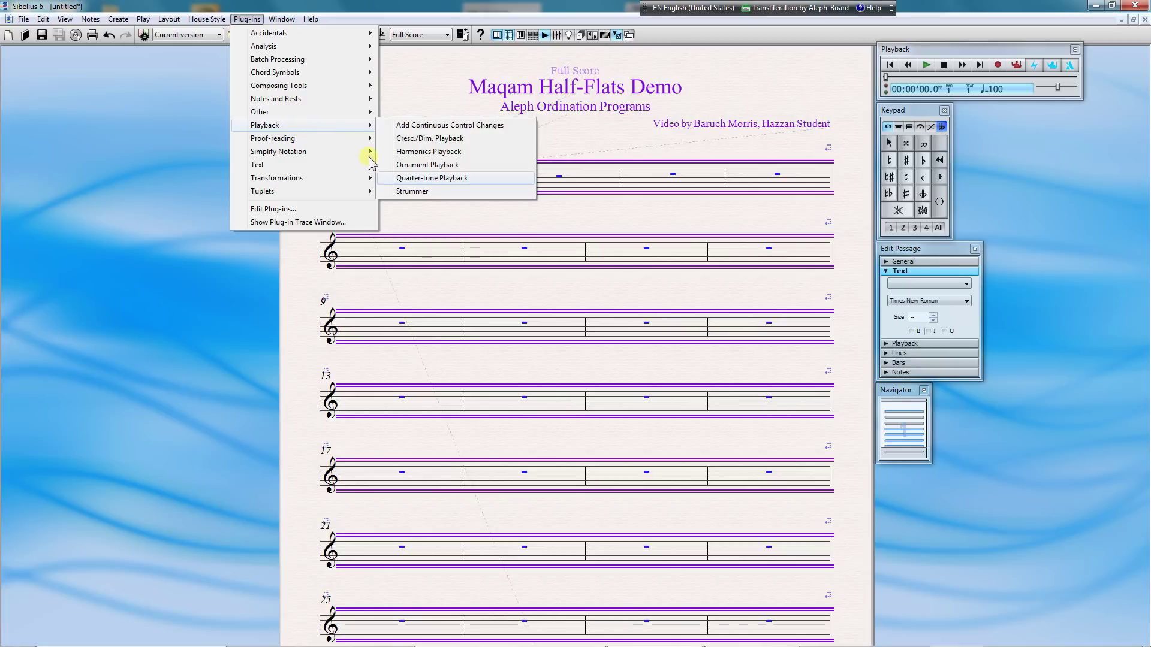
left_click(416, 179)
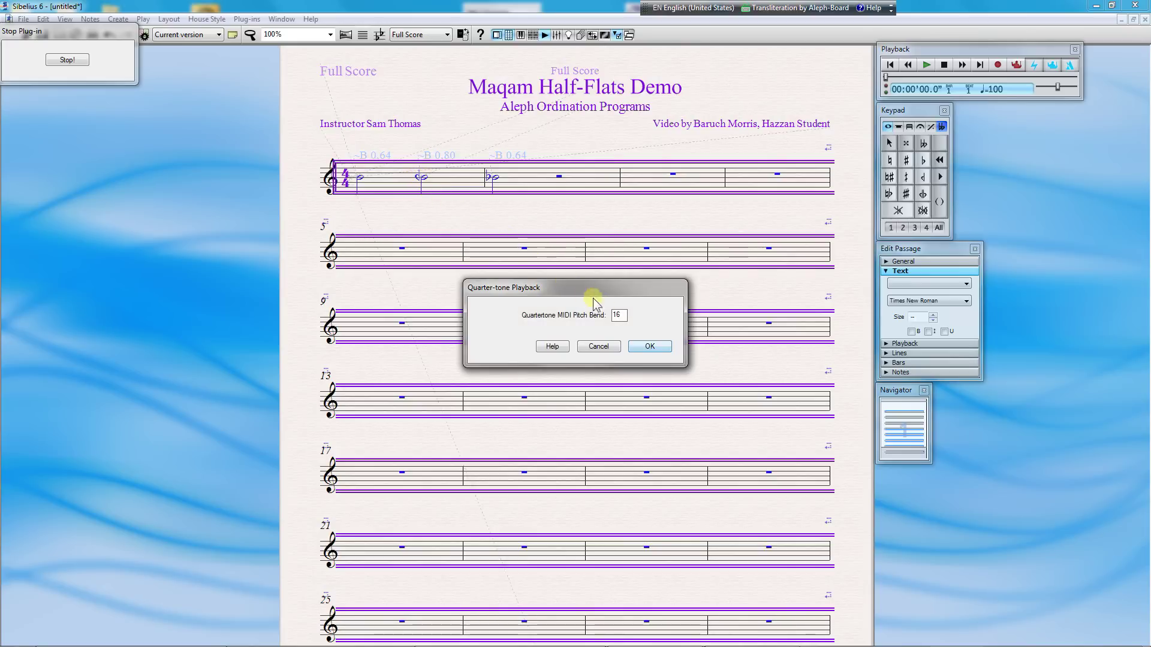
left_click(661, 348)
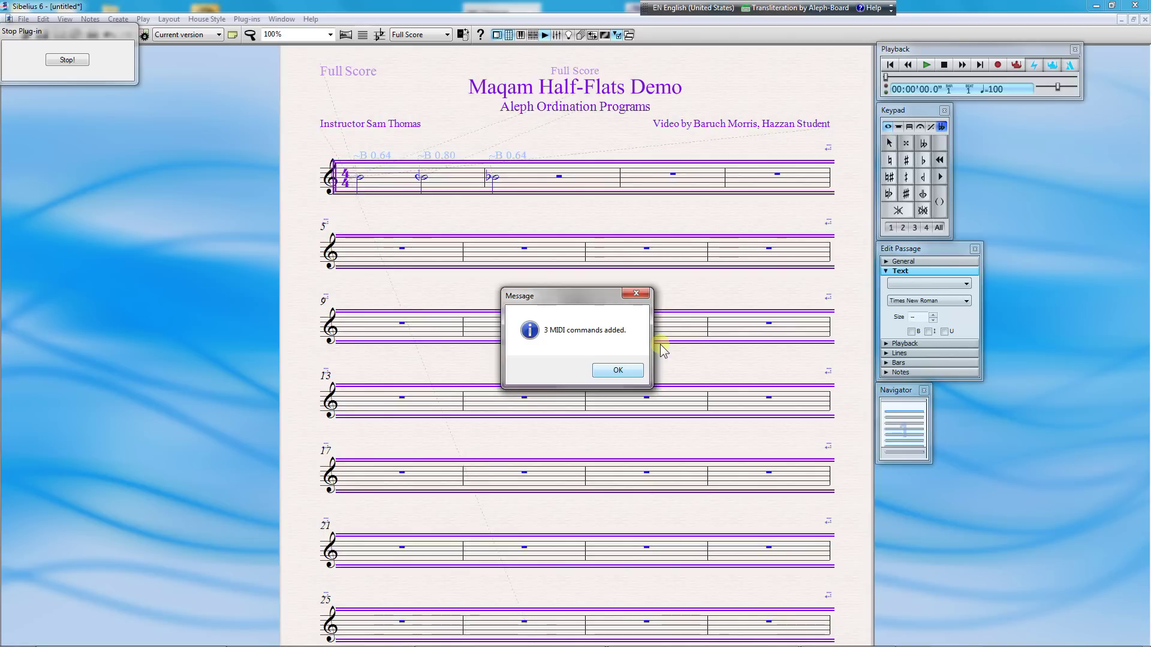
left_click(614, 371)
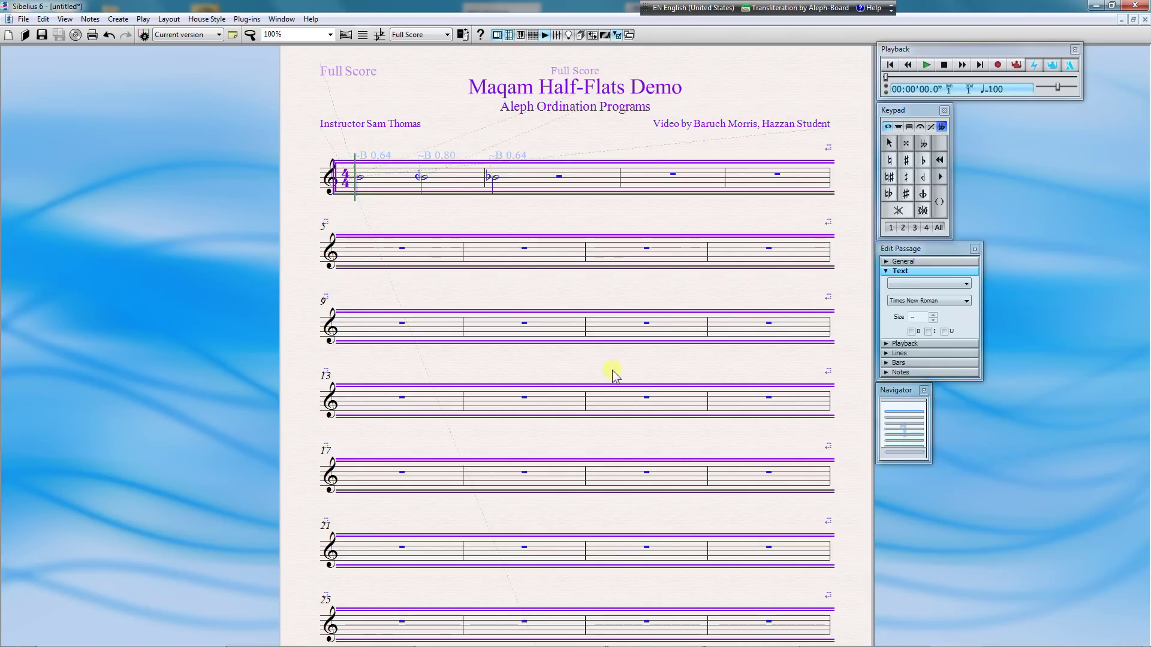
key("Escape")
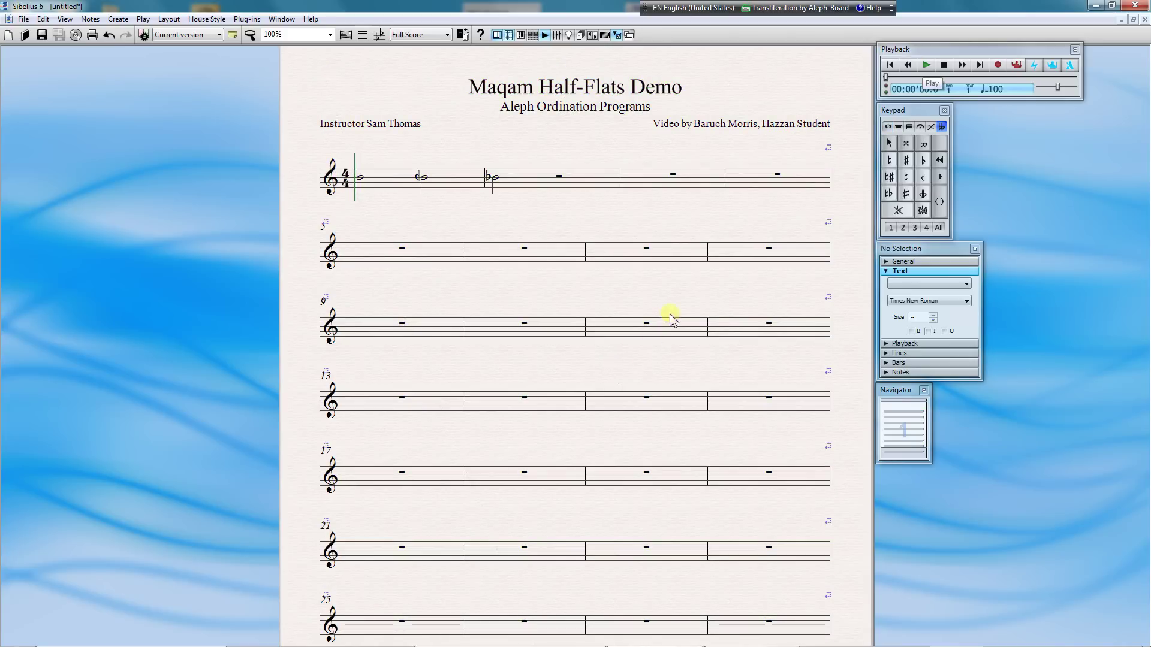
left_click(927, 64)
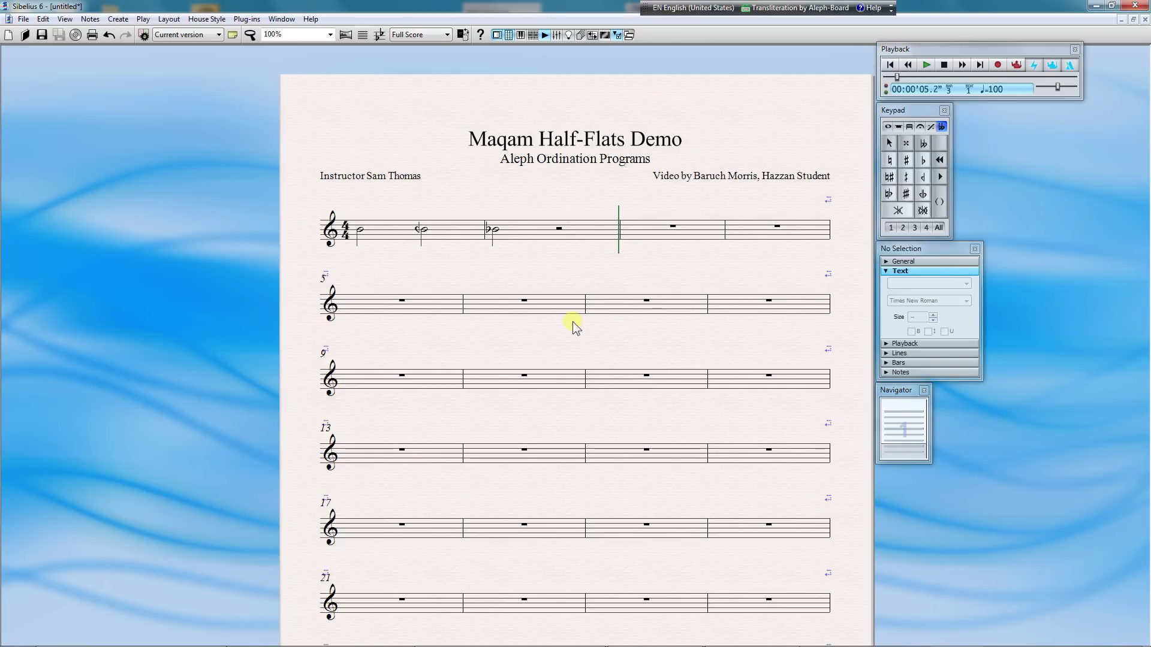
left_click(358, 229)
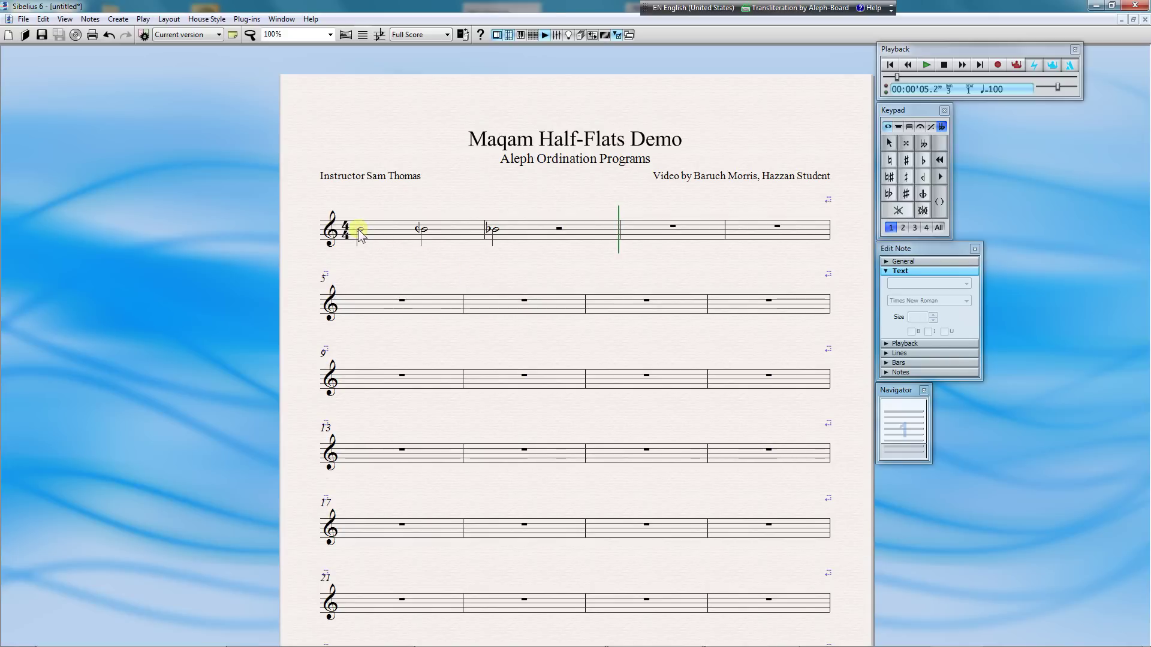
left_click(420, 230)
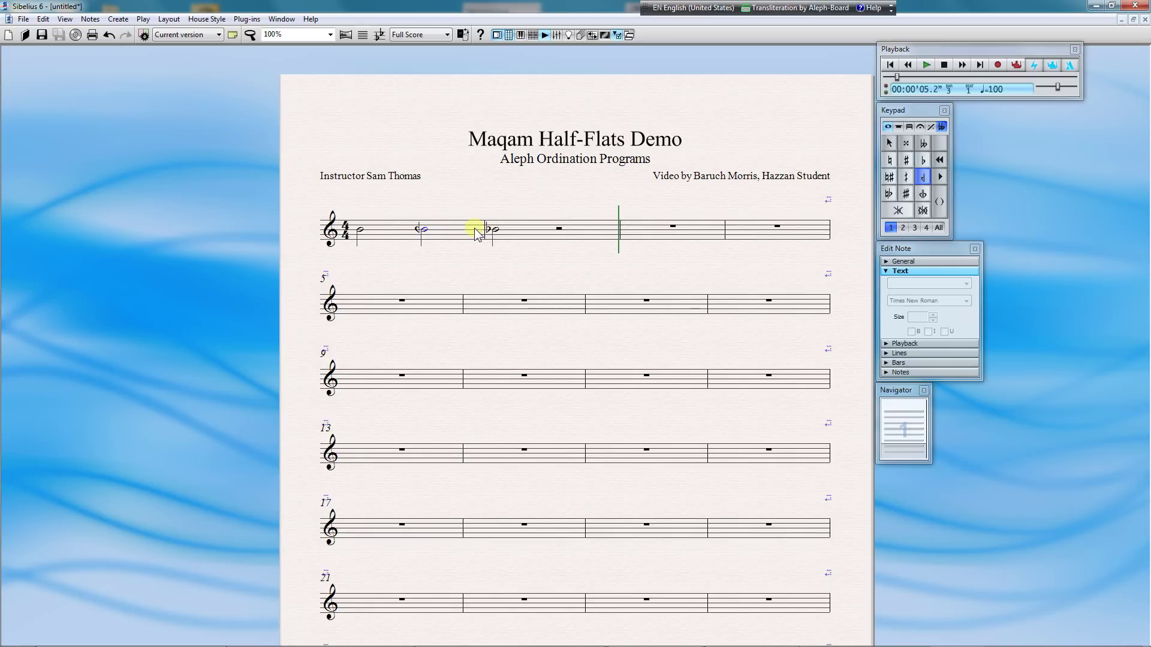
key("Right")
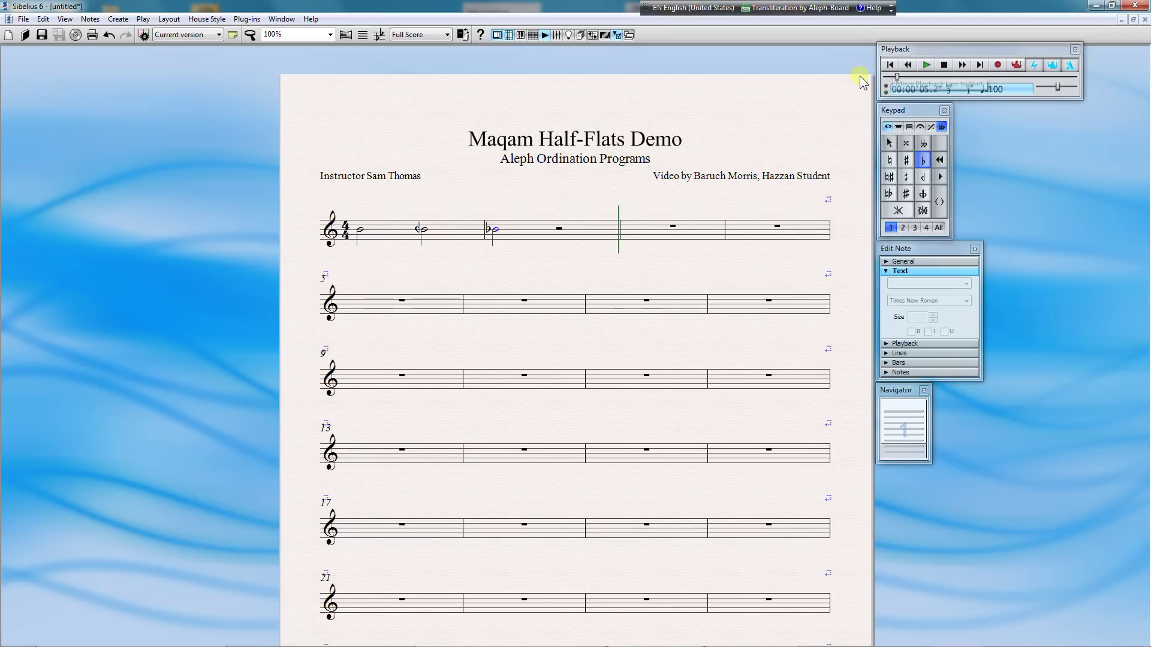
left_click(891, 66)
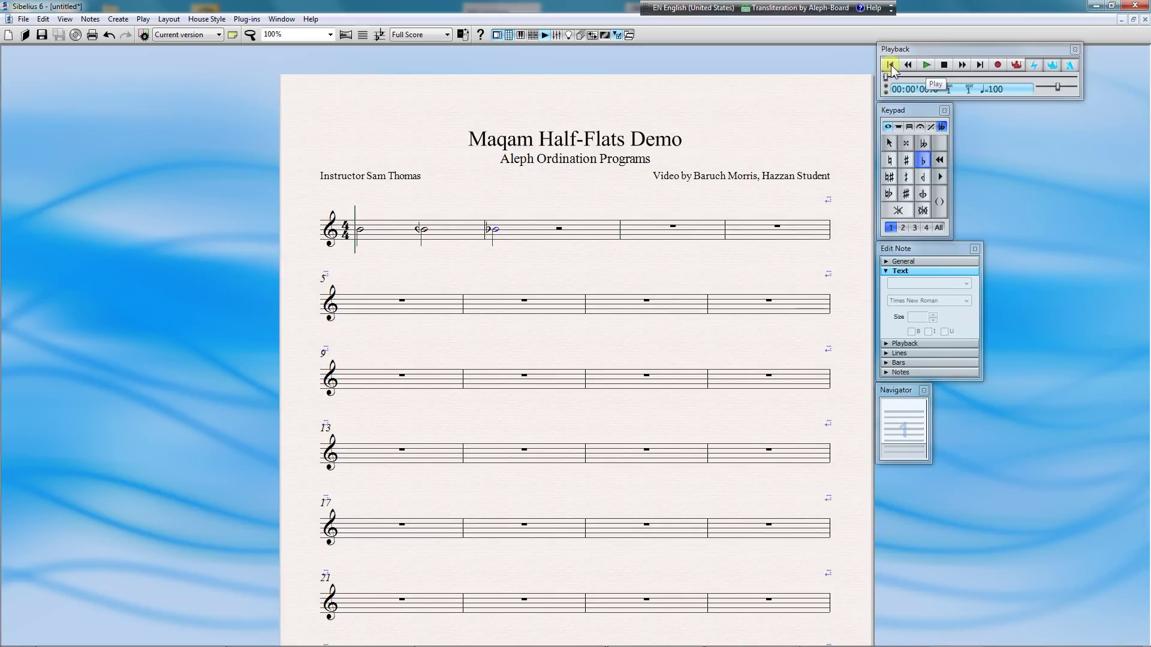
left_click(926, 66)
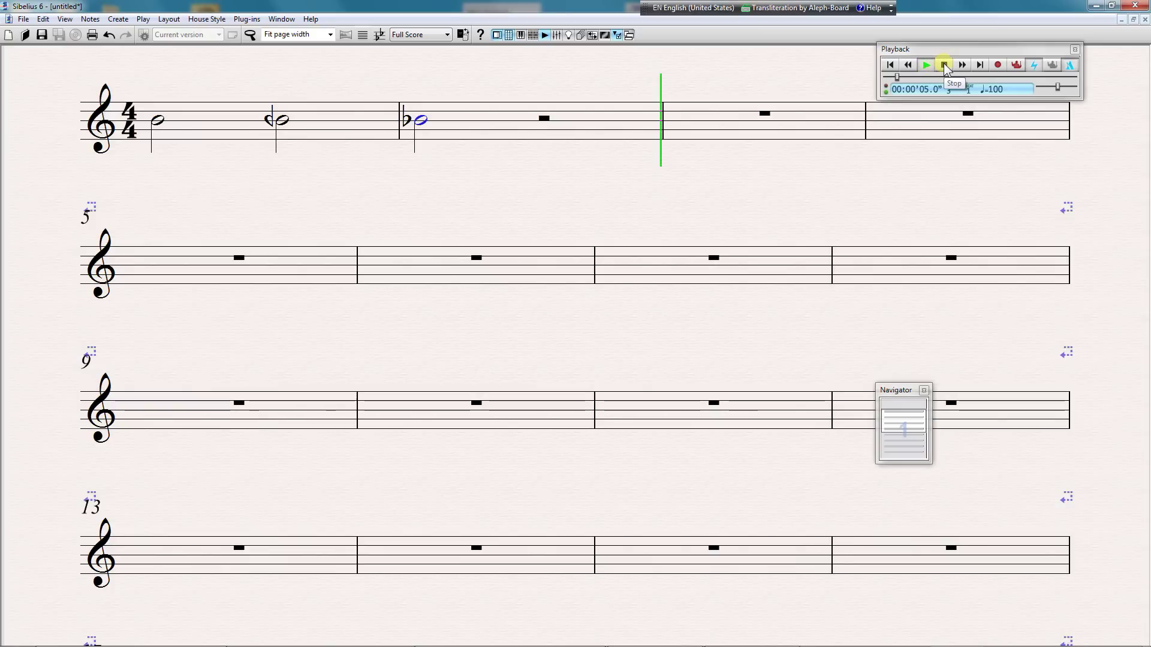
left_click(943, 64)
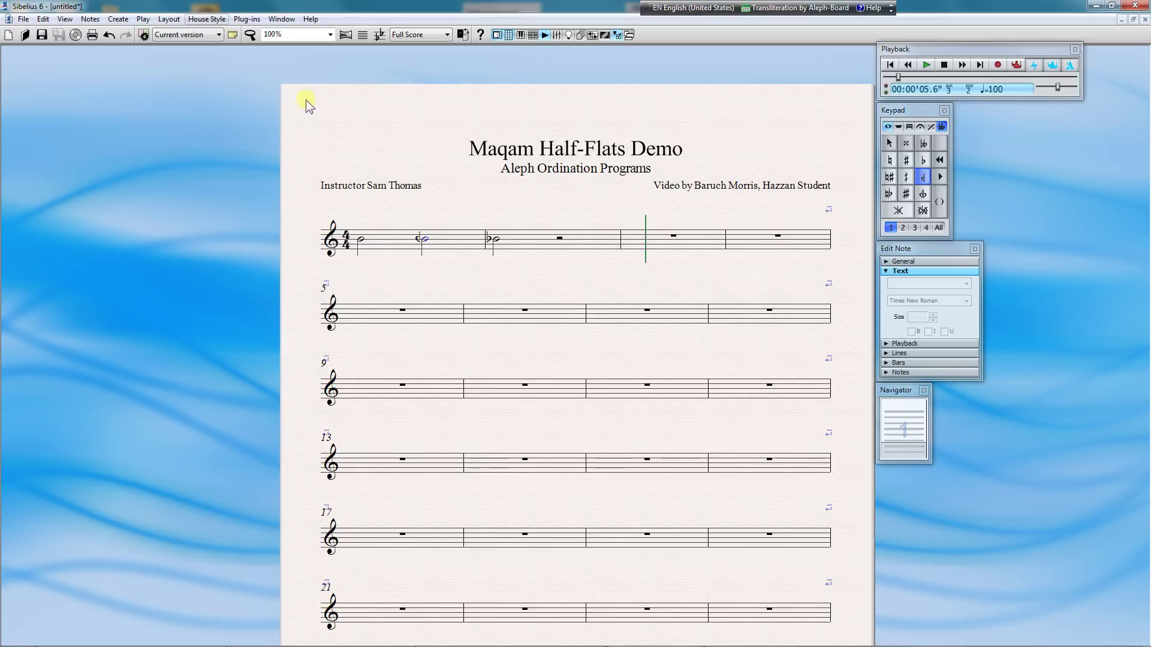
In House Style's Edit Symbols, select the Quarter flat symbol in the Accidentals row.
left_click(209, 21)
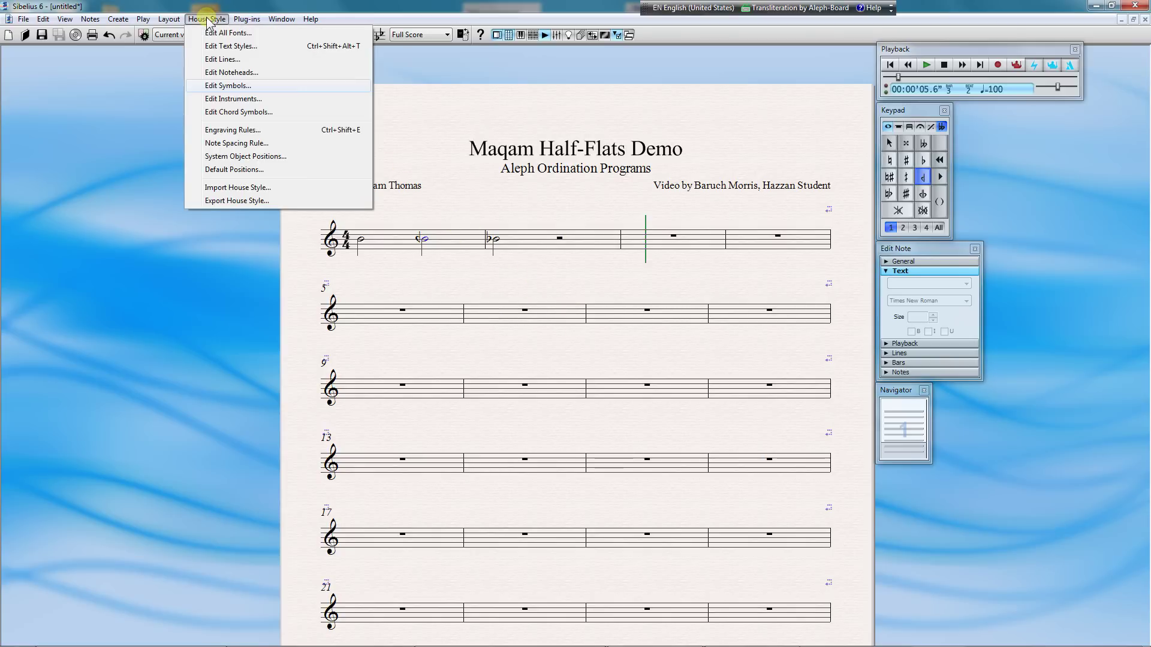
left_click(214, 86)
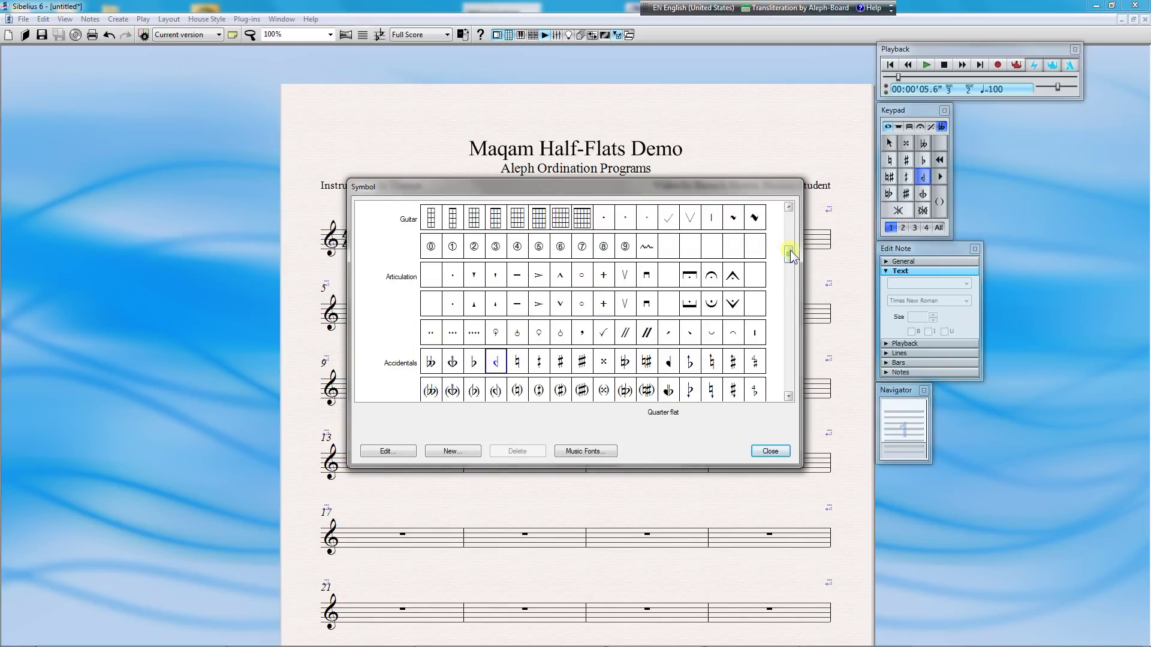
left_click_drag(790, 254, 790, 268)
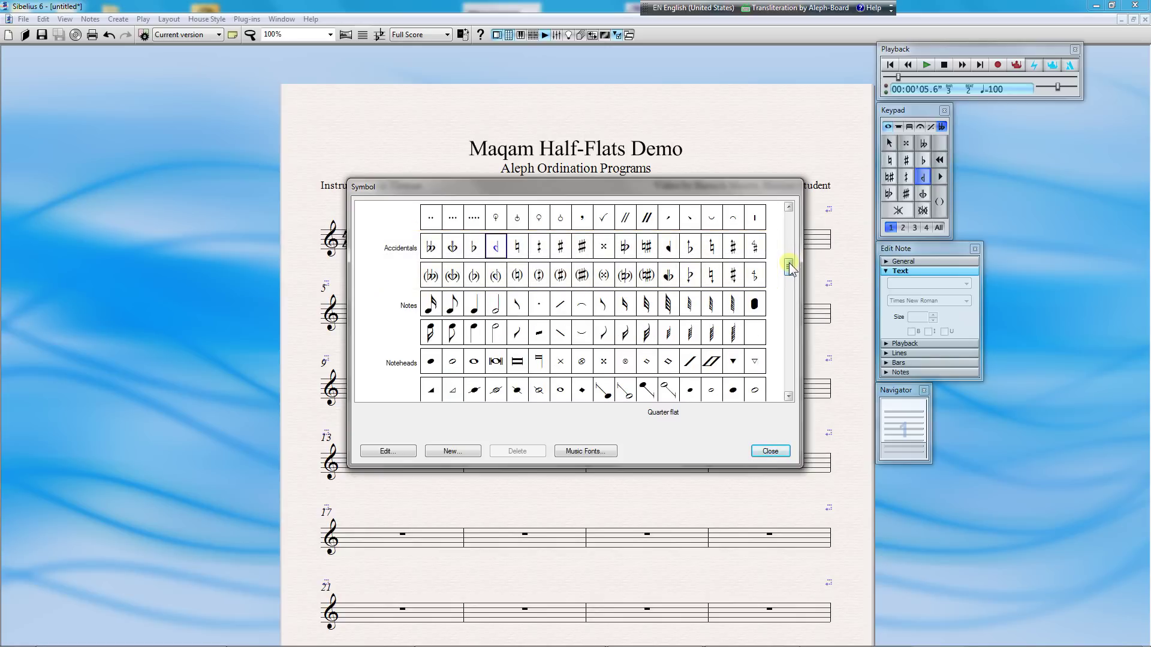
key("End")
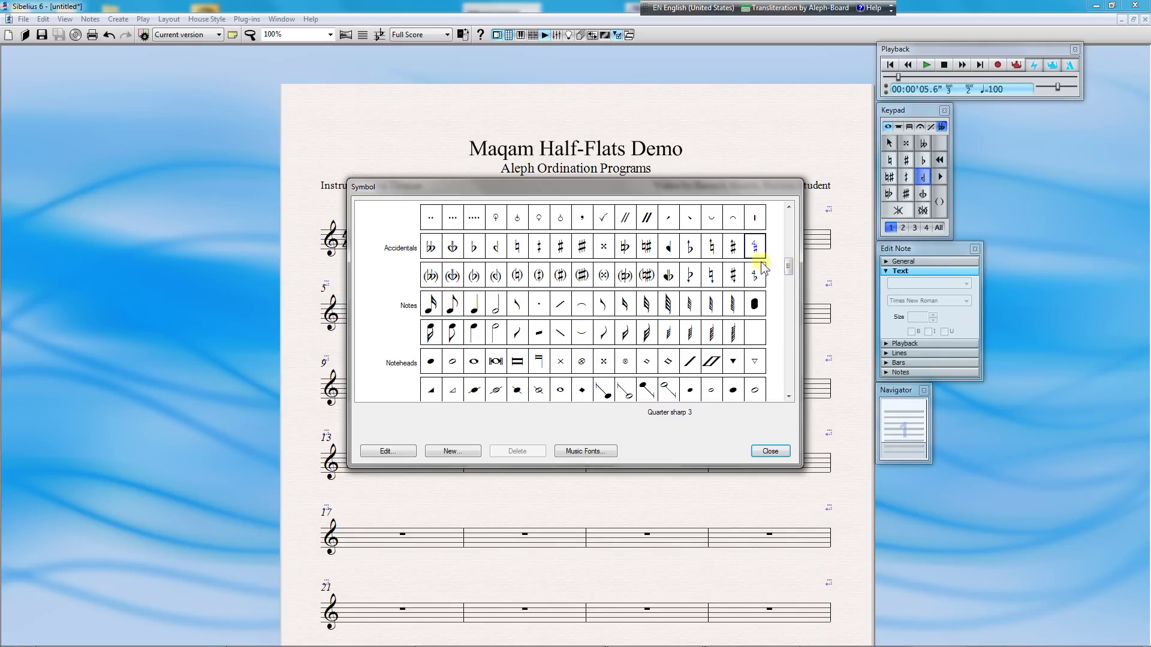
left_click(495, 248)
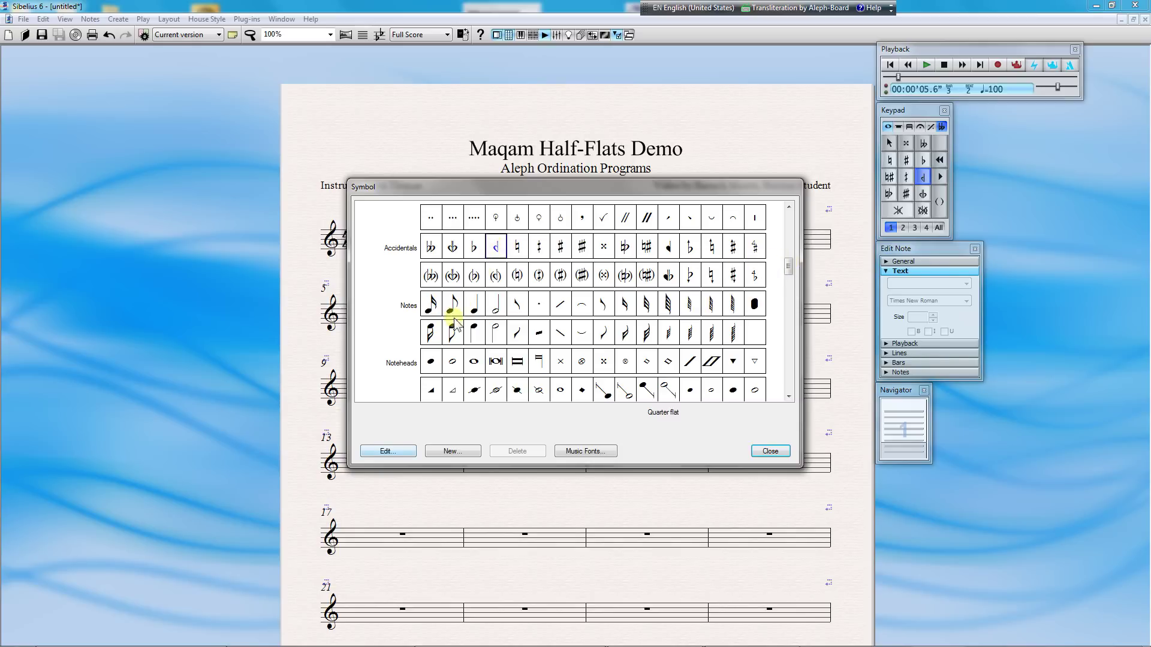
Set the Quarter flat symbol's character to the flat glyph, number 98 in Common symbols.
left_click(386, 450)
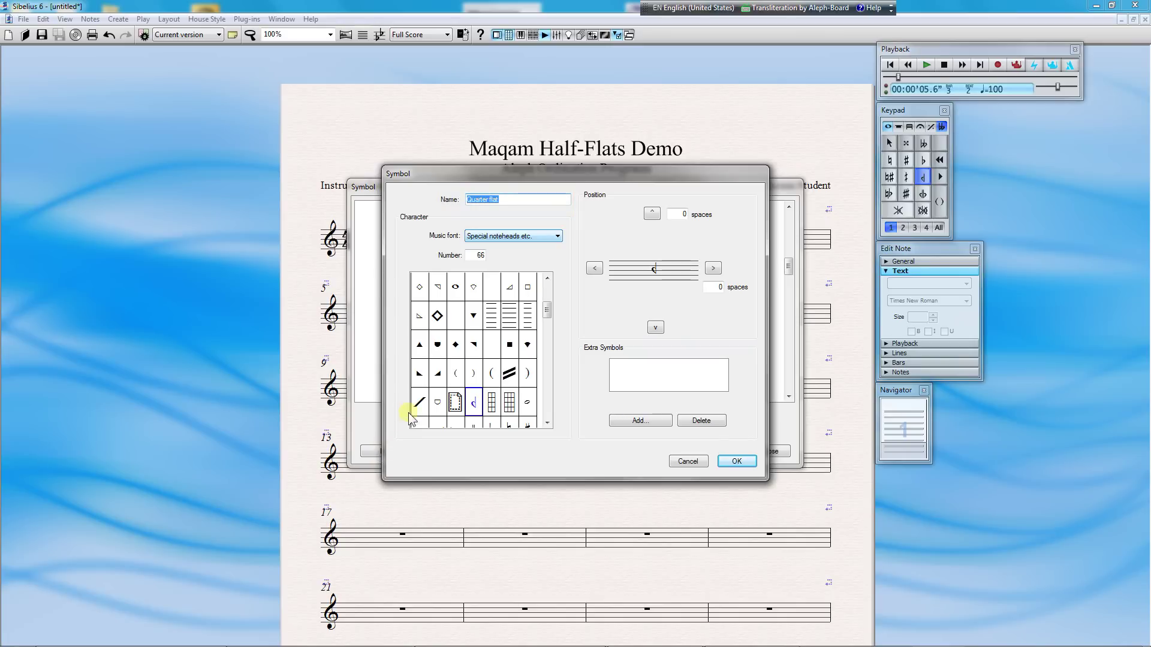
left_click(557, 235)
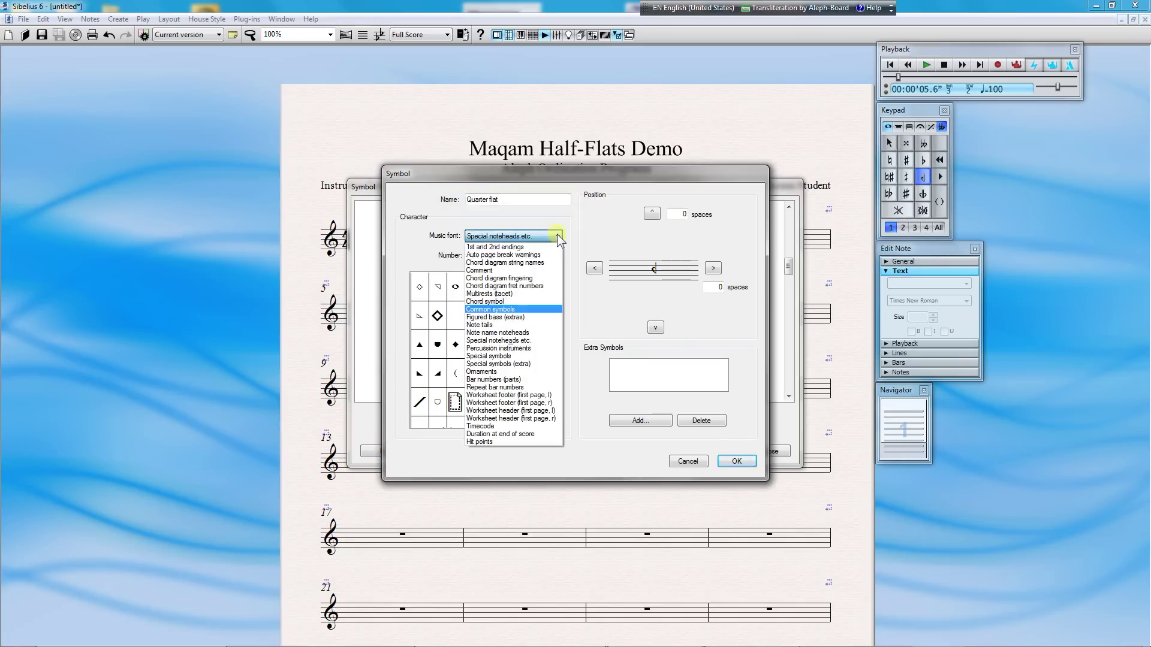
left_click(498, 310)
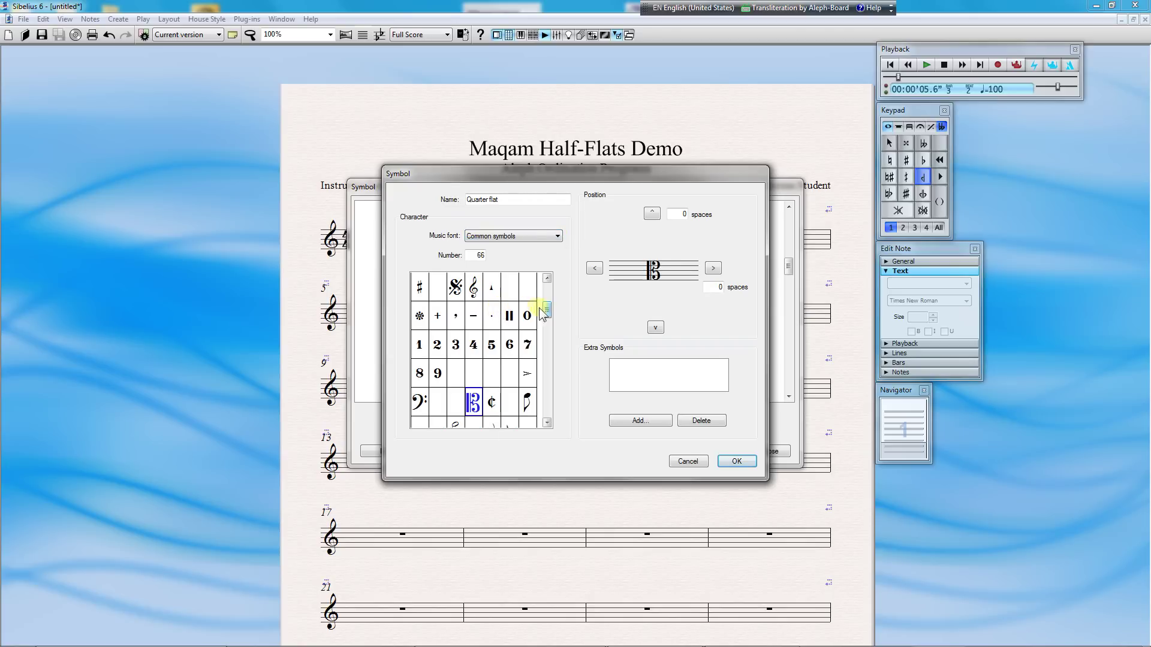
left_click_drag(547, 310, 548, 332)
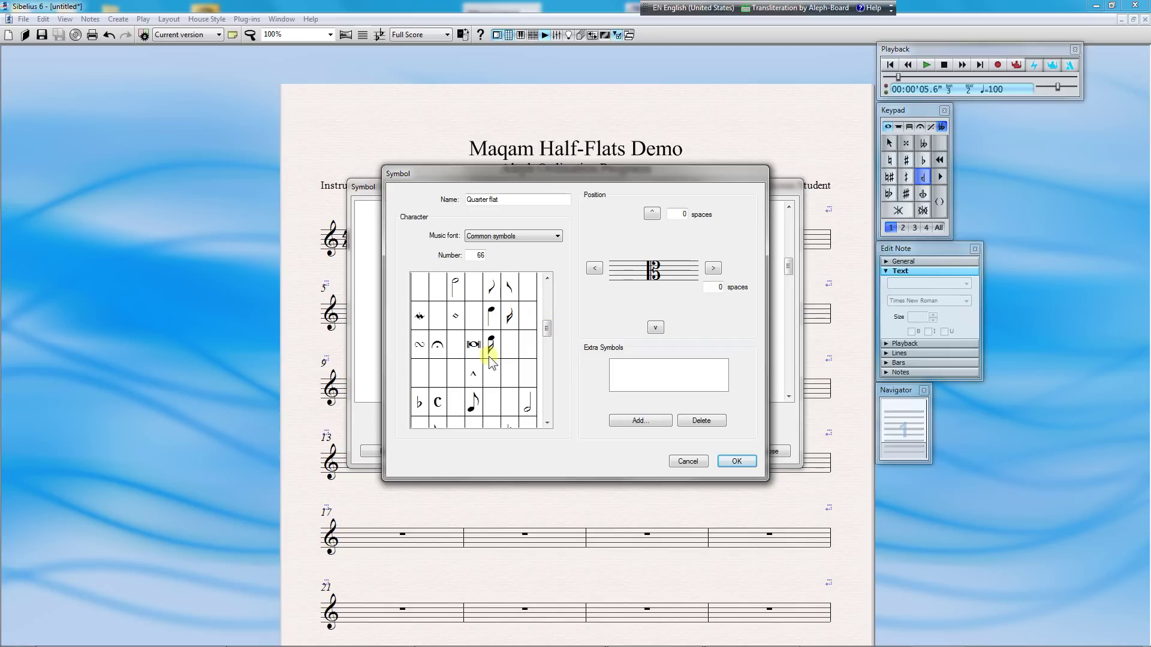
left_click(420, 404)
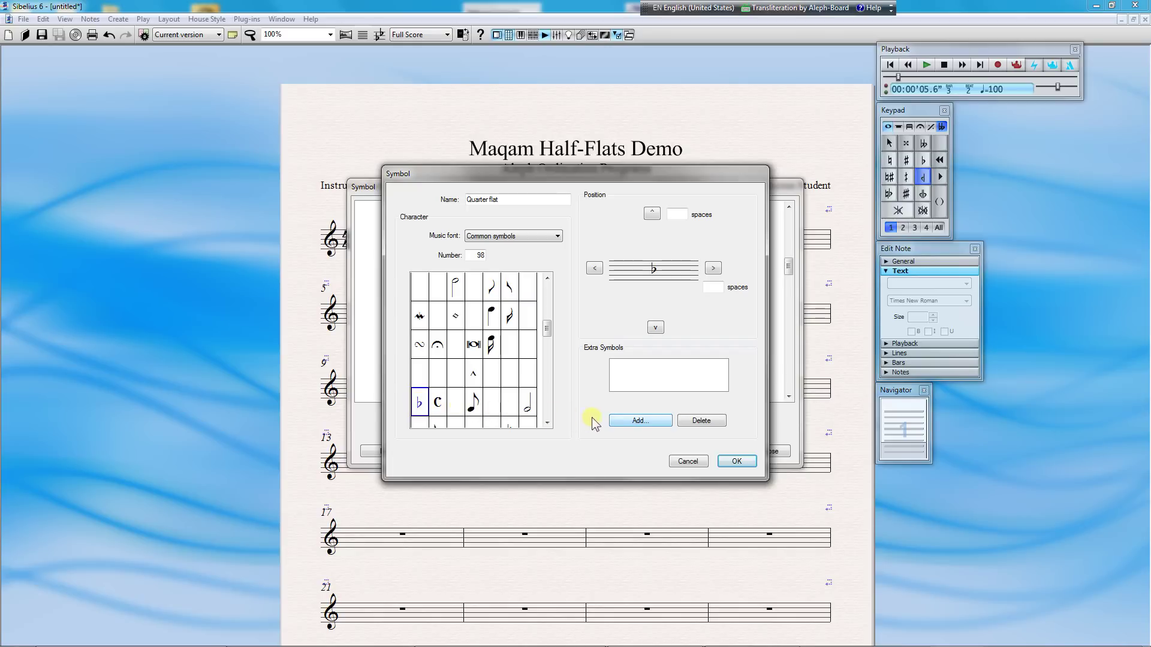
Add Port de voix doublé as an extra symbol on the Quarter flat design.
left_click(630, 421)
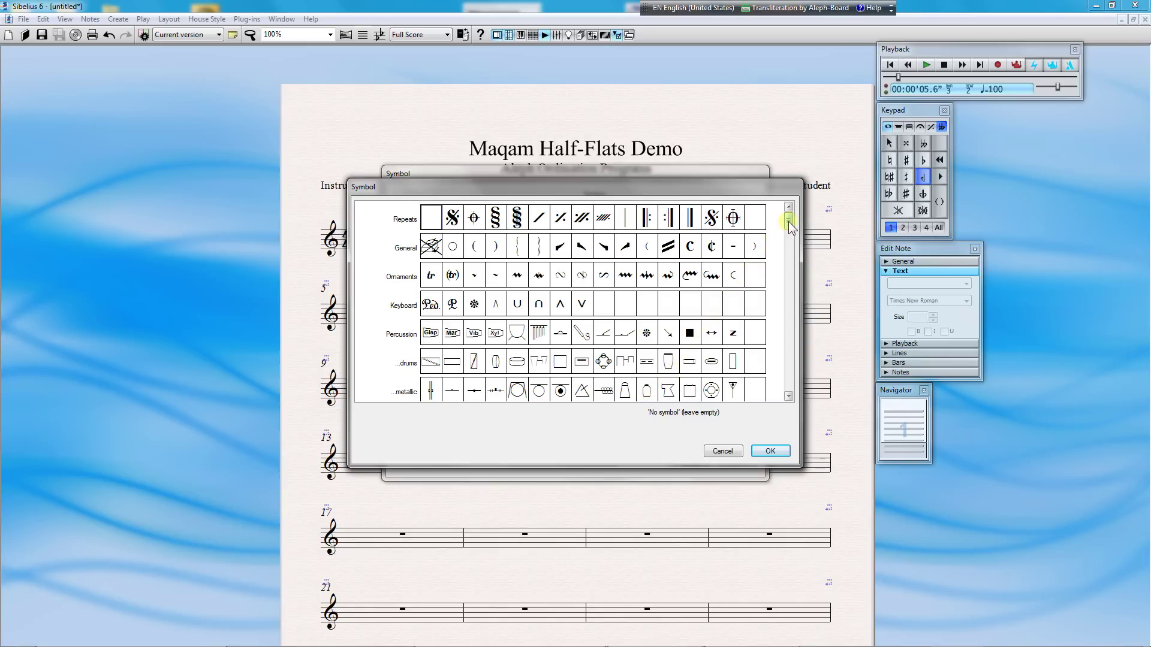
left_click_drag(787, 223, 784, 333)
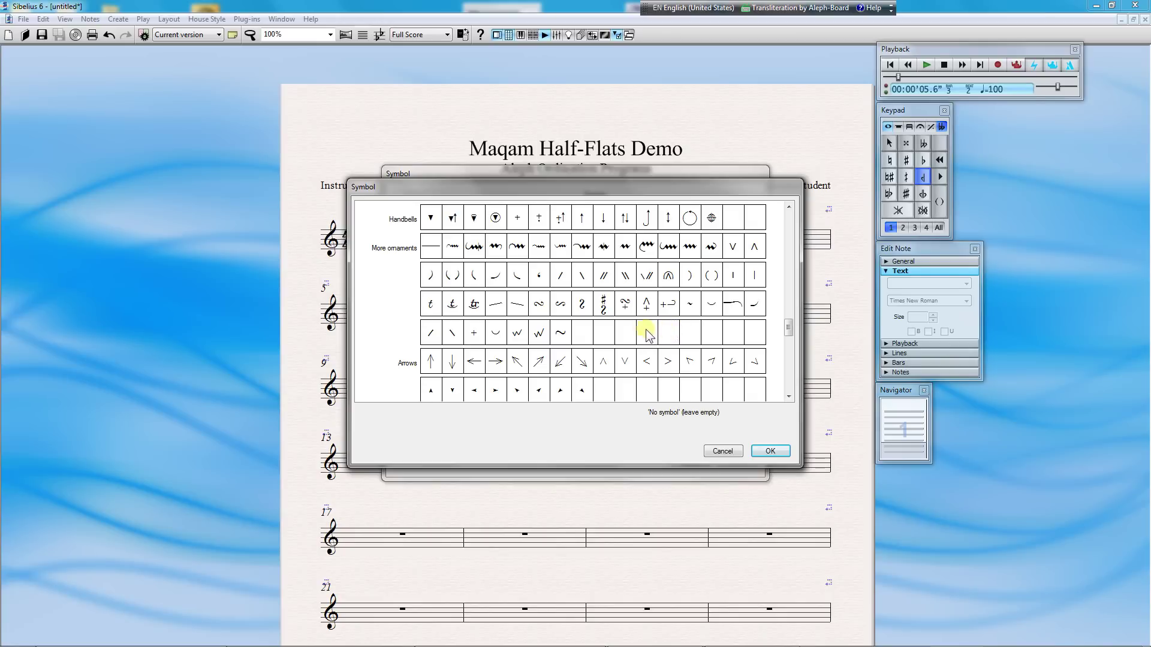
left_click(429, 335)
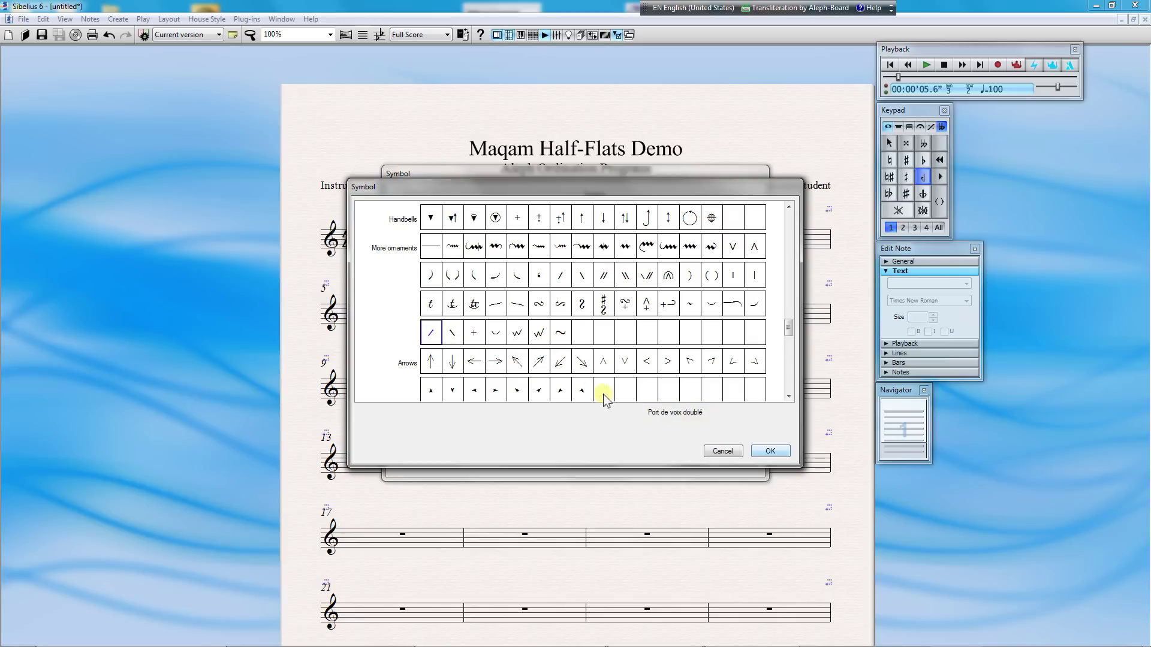
left_click(772, 453)
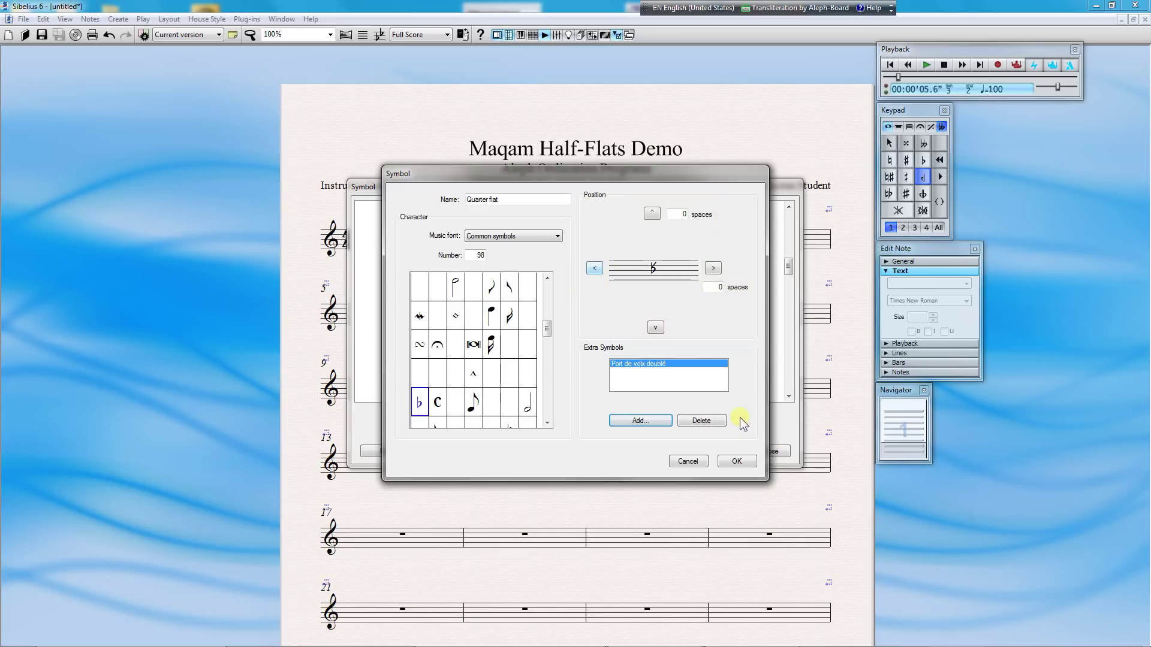
Offset the slash to -0.5 spaces horizontally and -0.25 vertically, then accept the redesign.
left_click(593, 268)
left_click(594, 268)
left_click(593, 268)
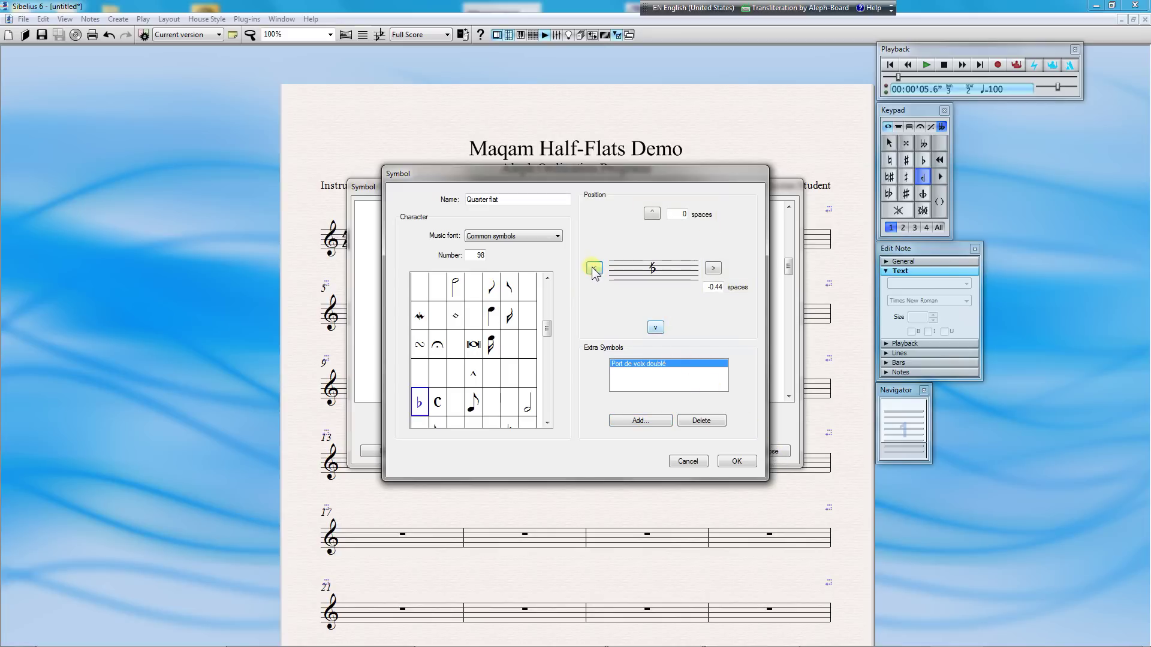
left_click(656, 327)
left_click(656, 327)
left_click(658, 328)
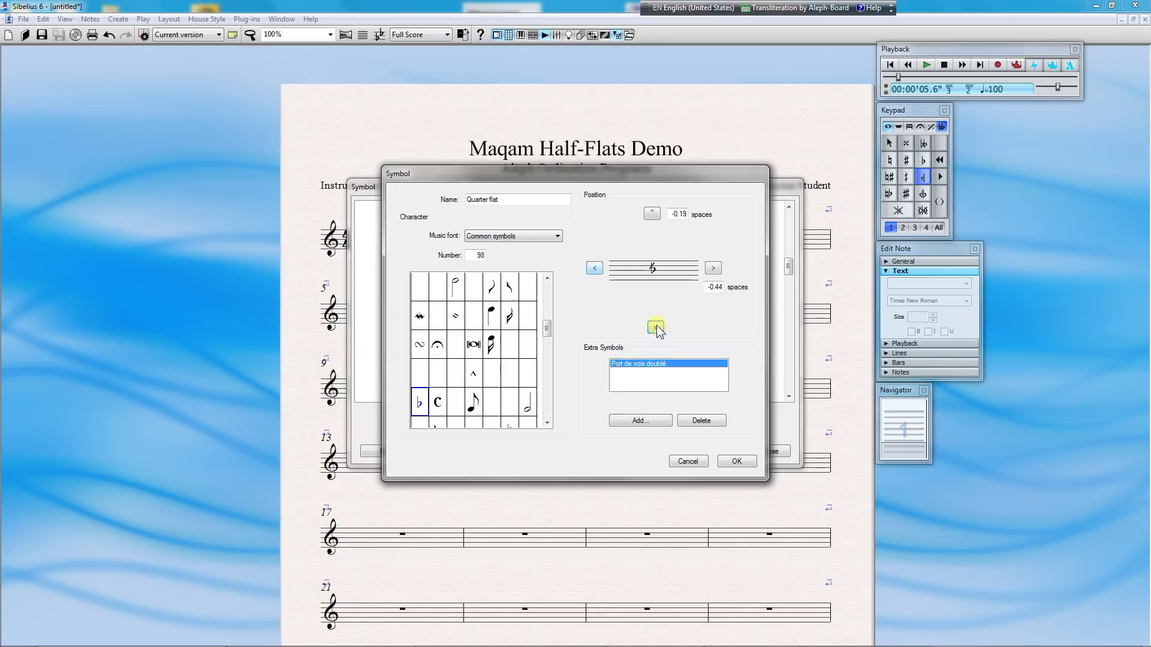
left_click(596, 269)
left_click(657, 329)
left_click(735, 463)
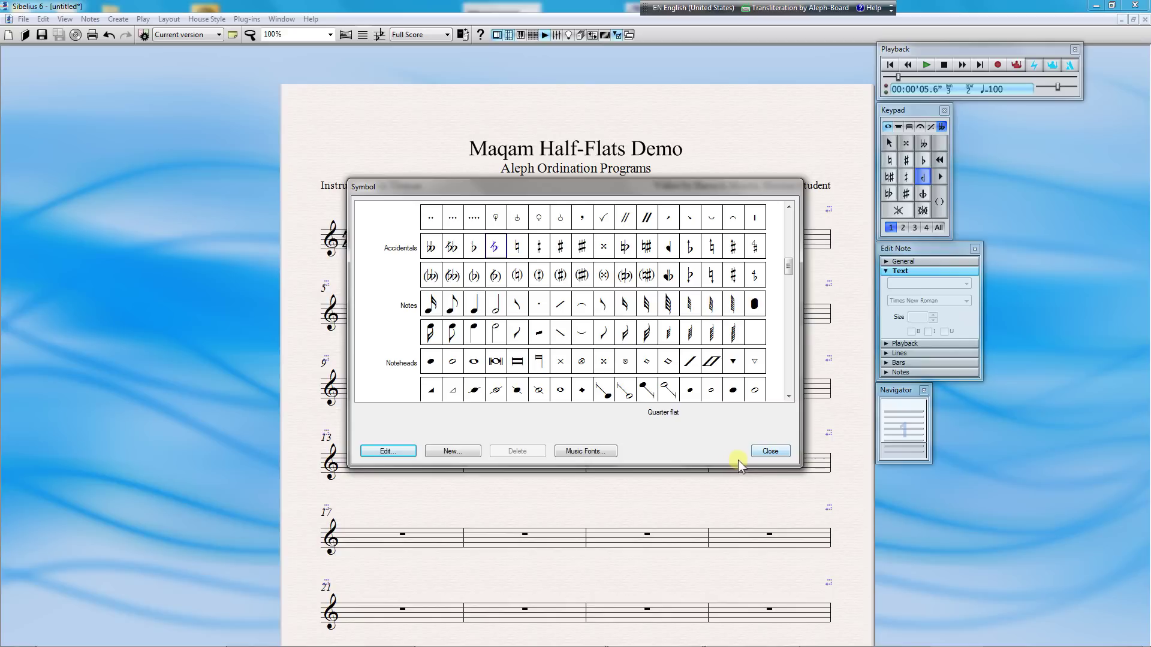
Close the Symbol dialog to see the slashed-flat accidental on the bar-1 note.
left_click(771, 454)
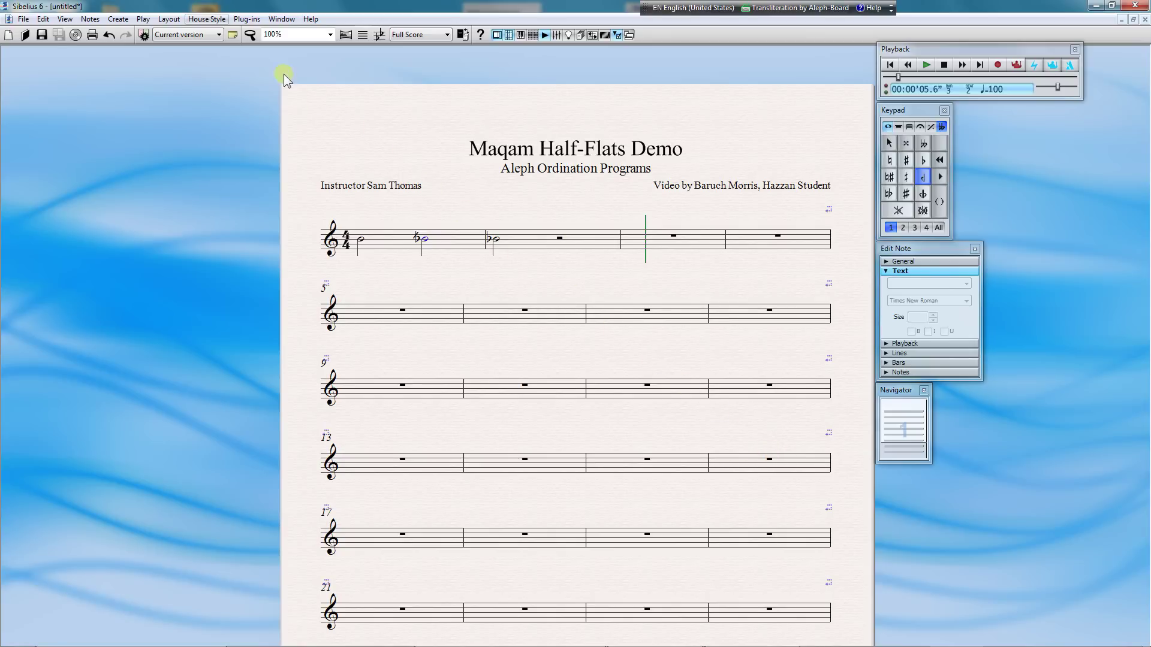
Export the current house style under the name 'Maqam Lead Sheet'.
left_click(207, 19)
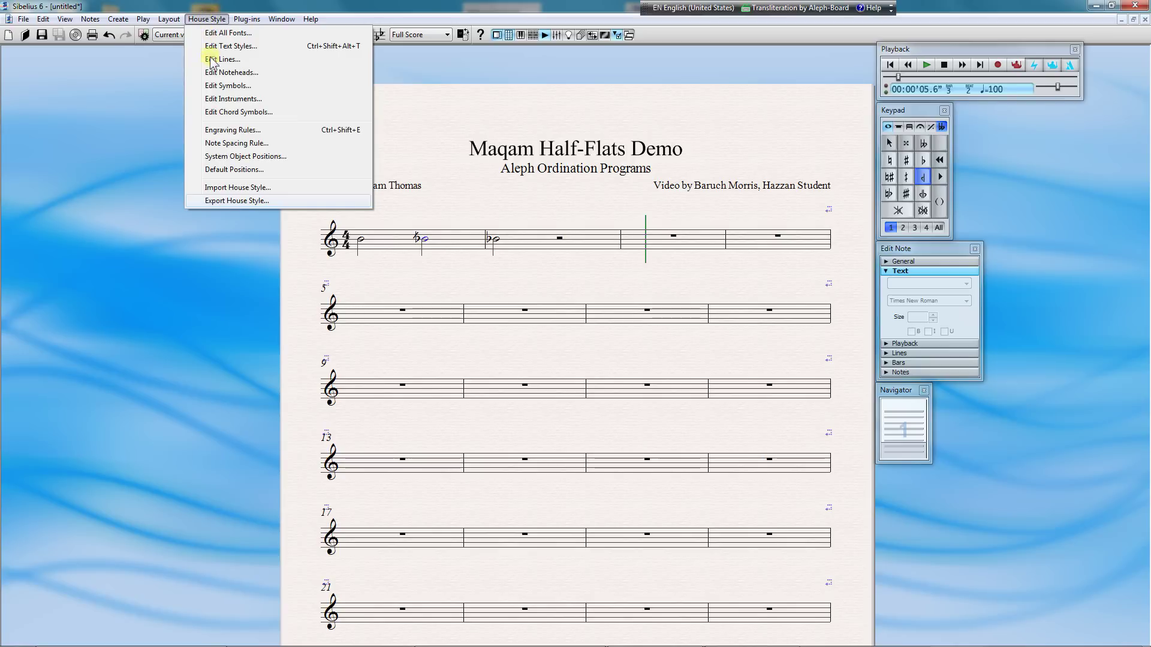
left_click(217, 201)
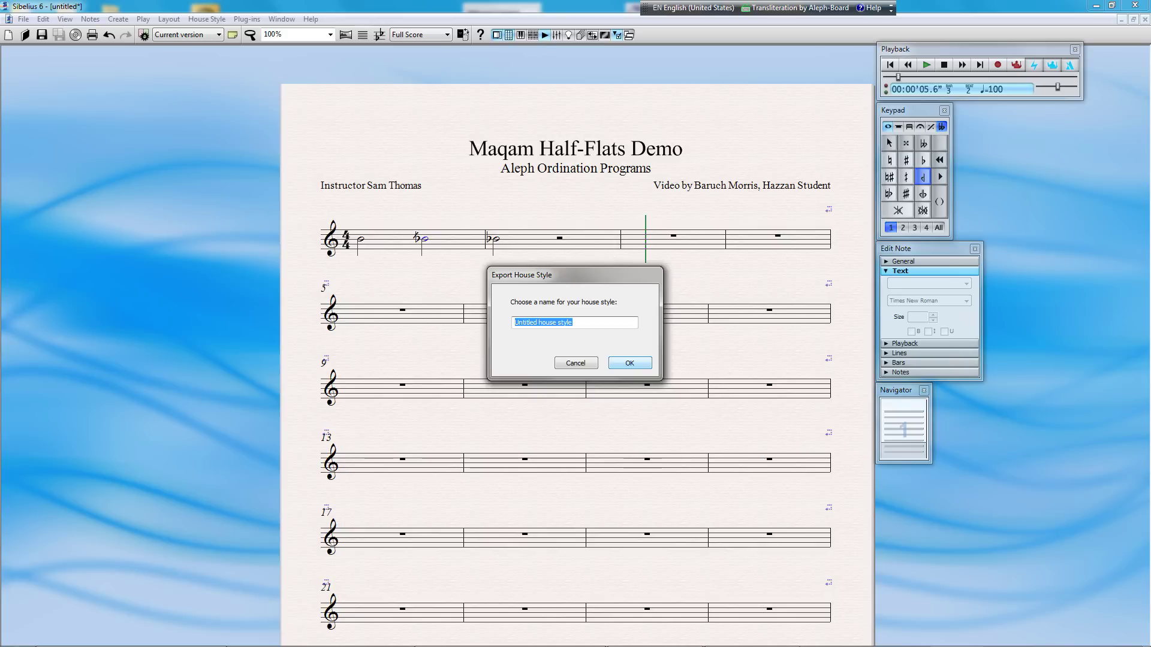
type("Maqam Lead Sheet")
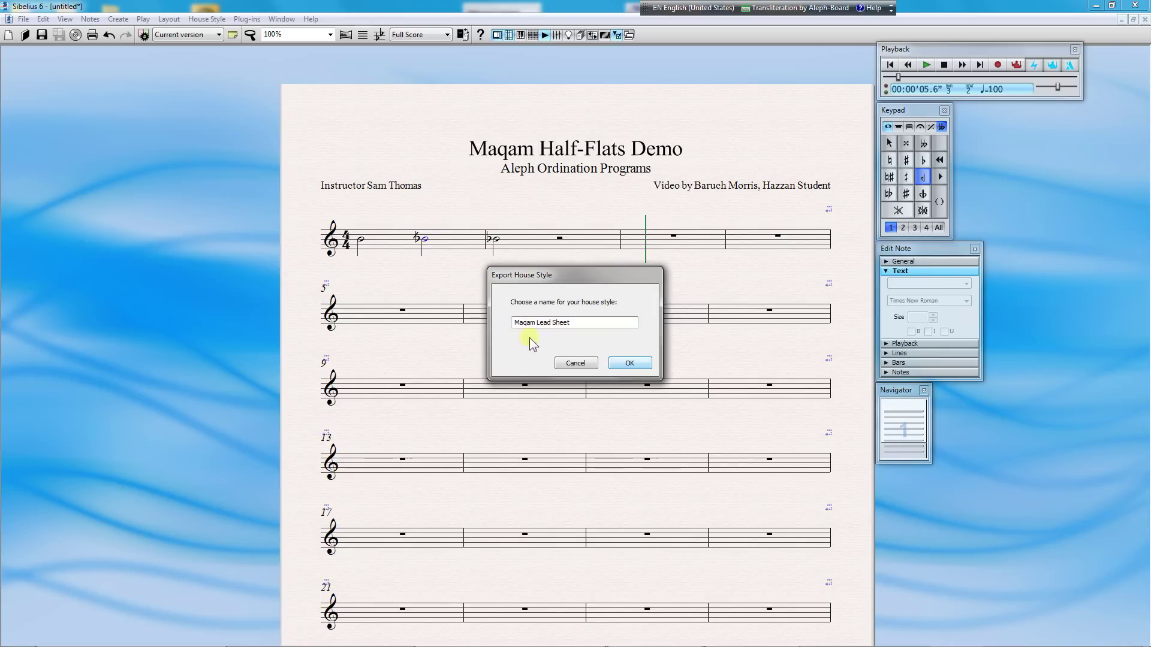
left_click(629, 363)
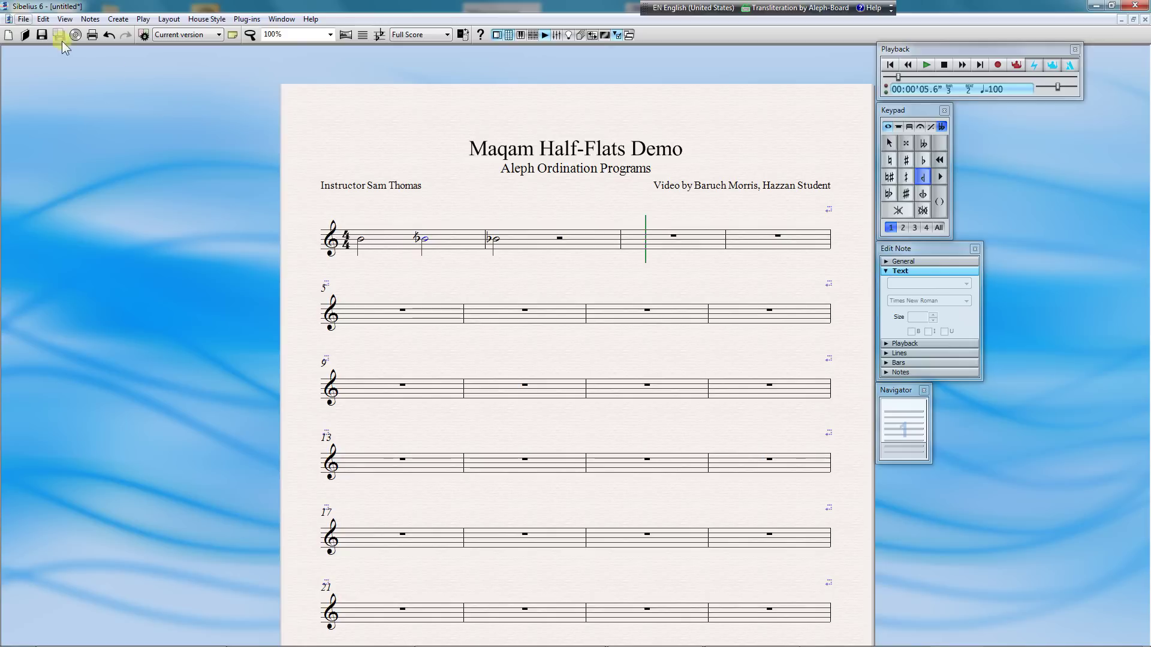
Start a new Lead sheet score with the Maqam Lead Sheet house style and default time and key.
left_click(23, 19)
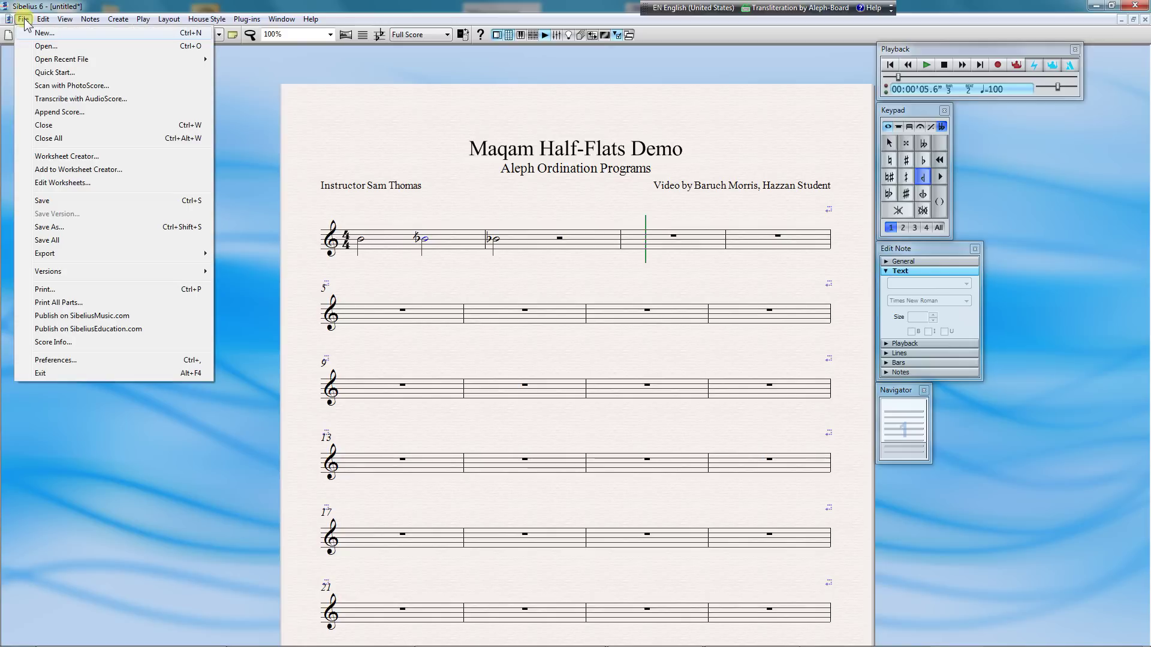
left_click(41, 33)
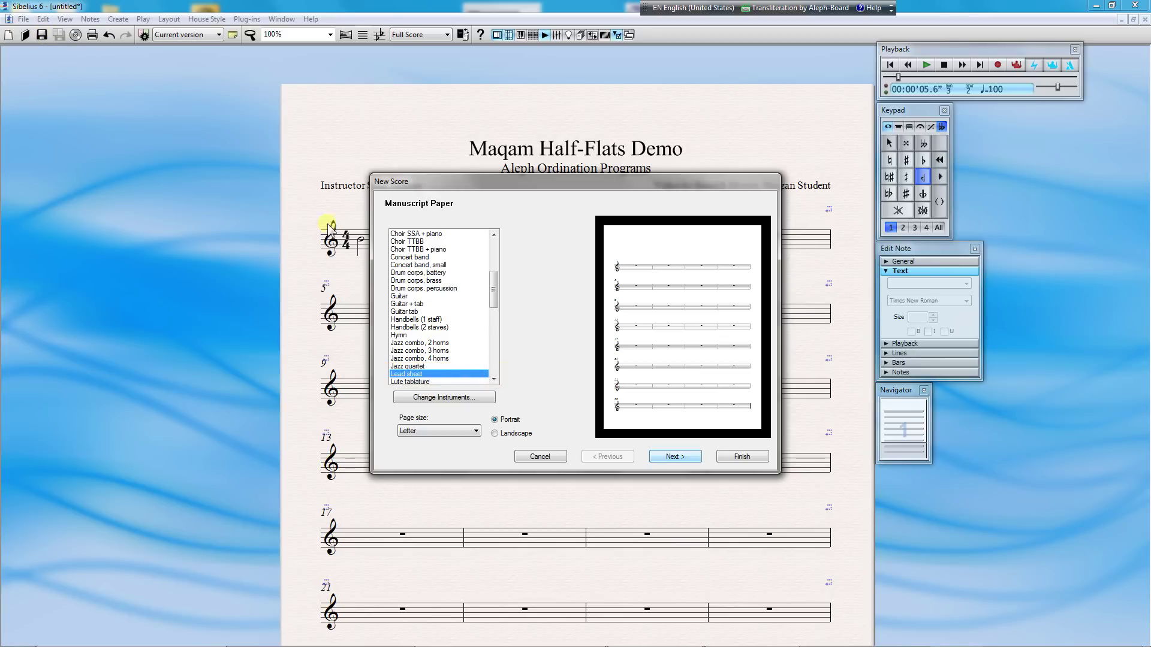
left_click(675, 457)
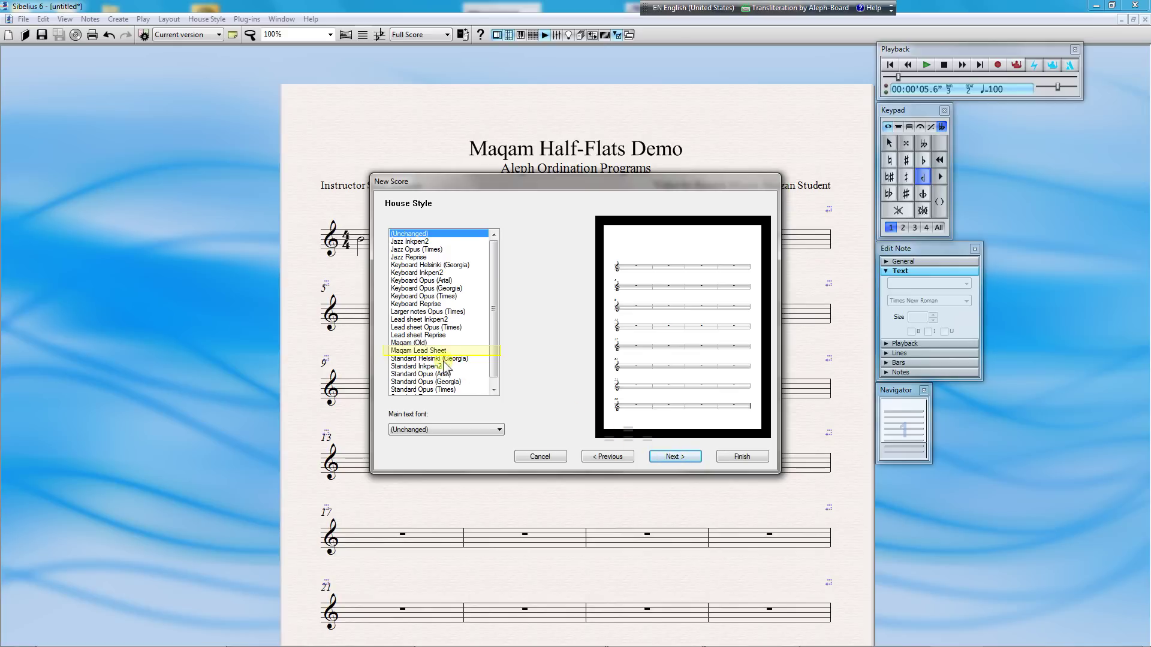
left_click(417, 352)
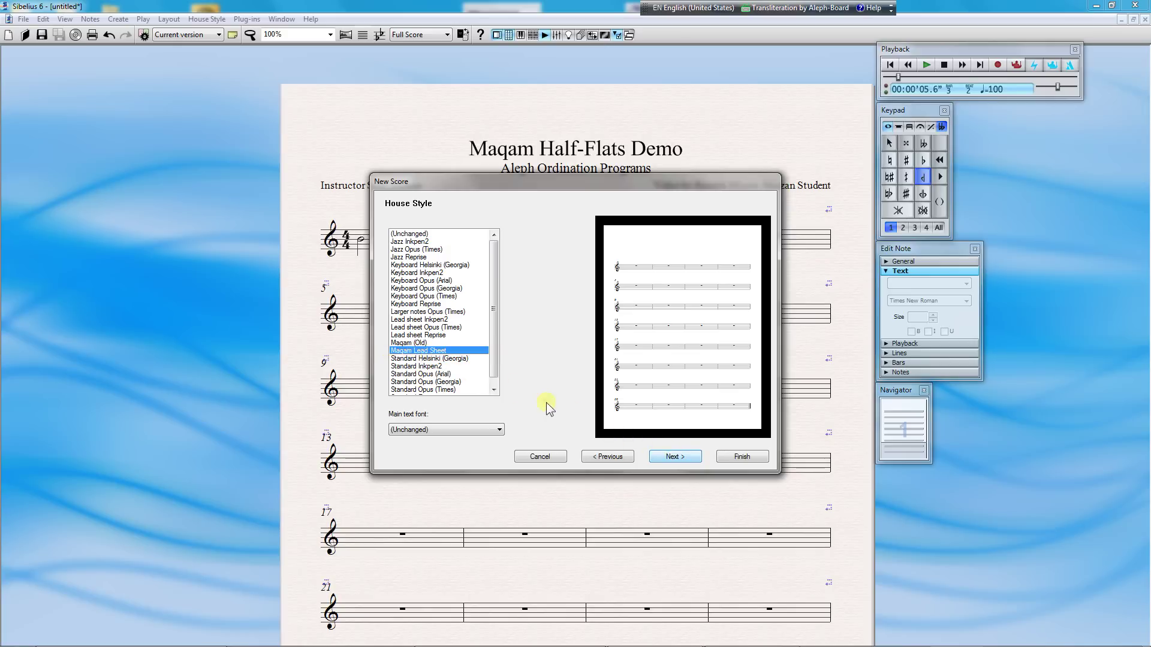
left_click(675, 457)
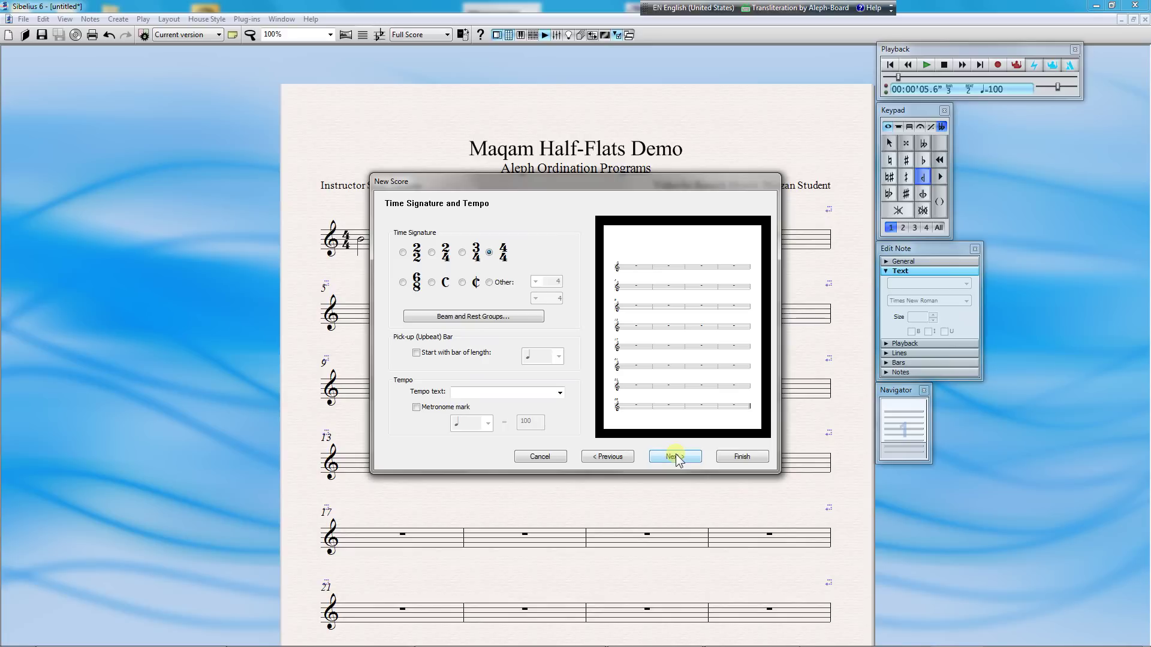
left_click(675, 457)
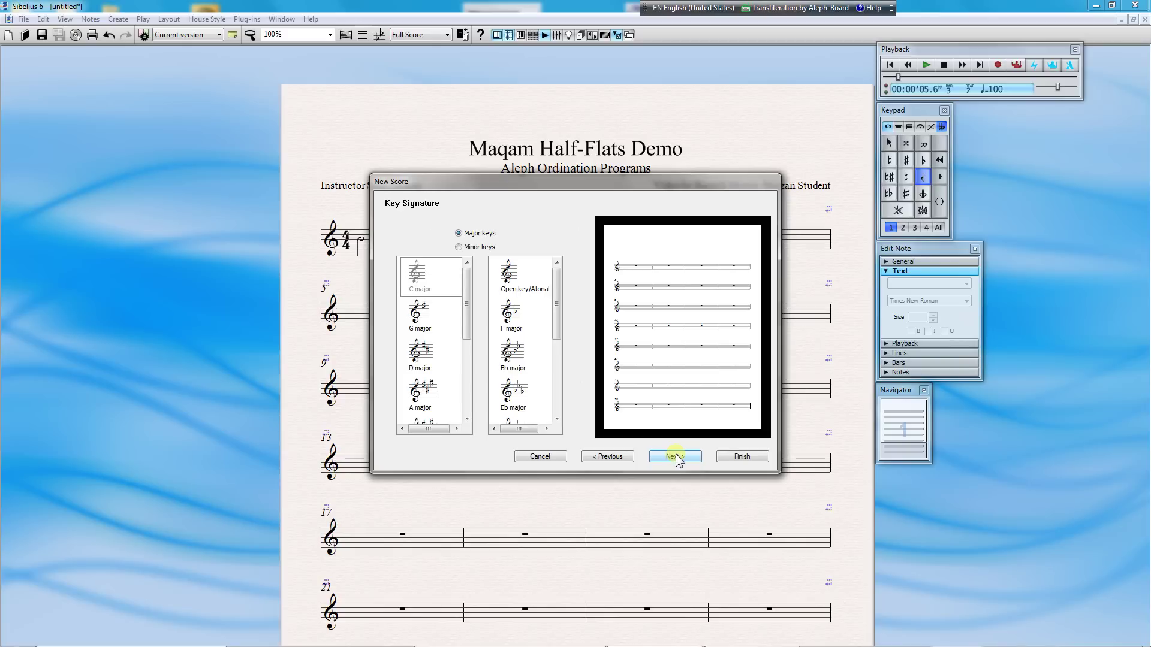
left_click(675, 456)
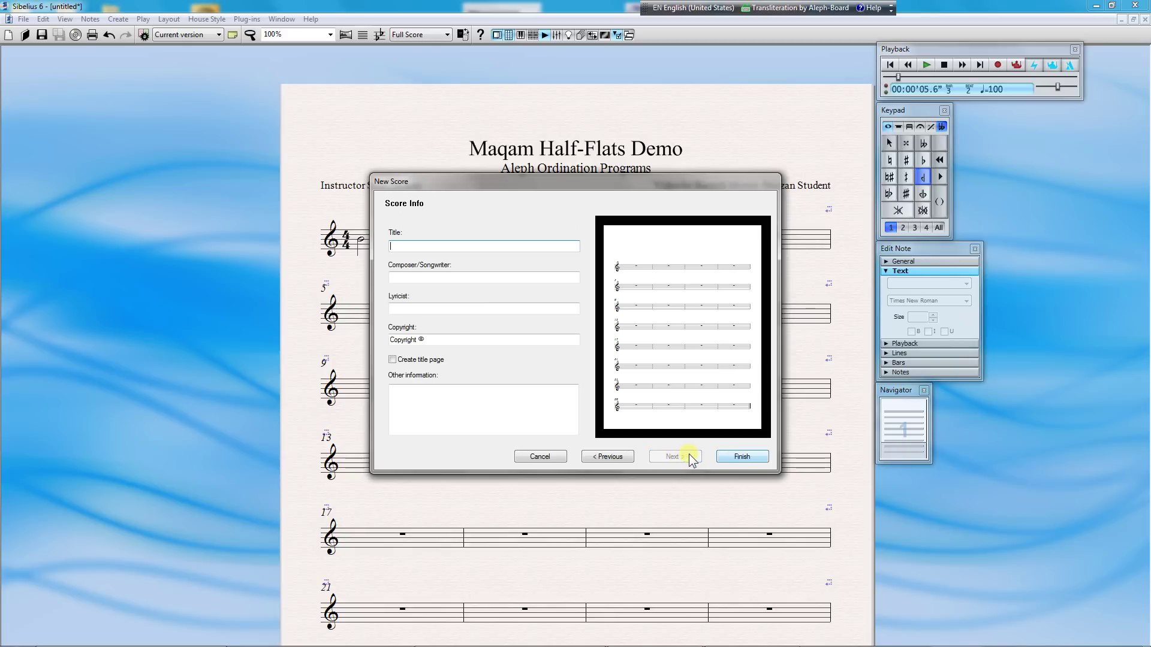
left_click(741, 458)
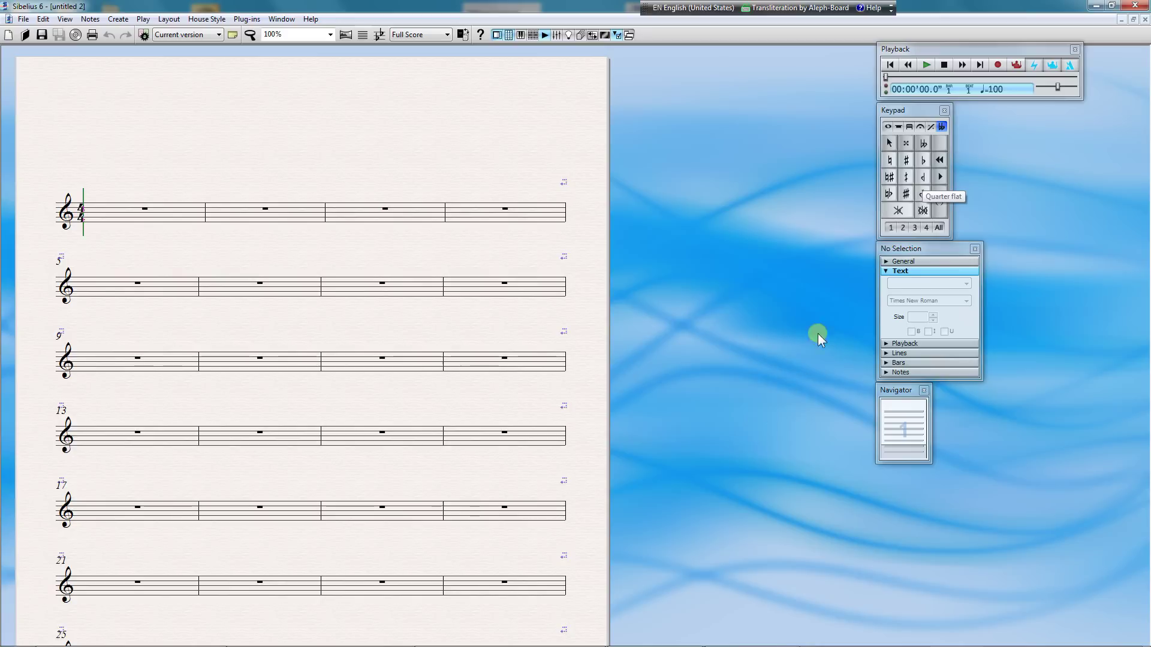
Enter a quarter-flat note in bar 1, showing the Maqam house style's slashed-flat accidental.
left_click(923, 177)
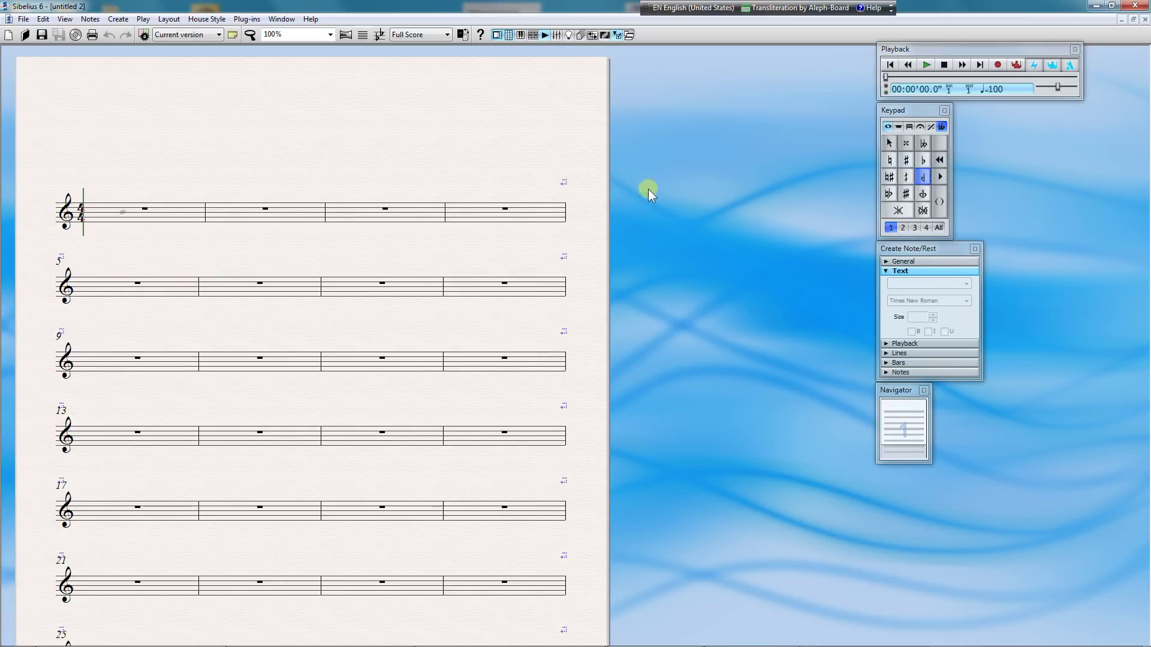
left_click(135, 215)
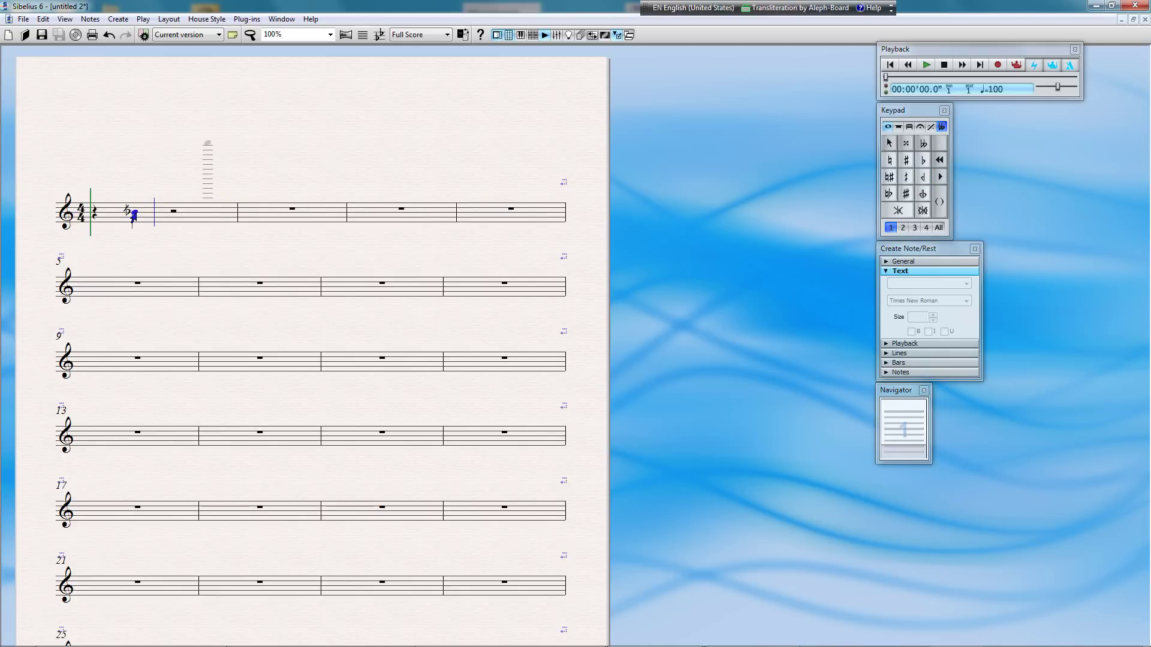